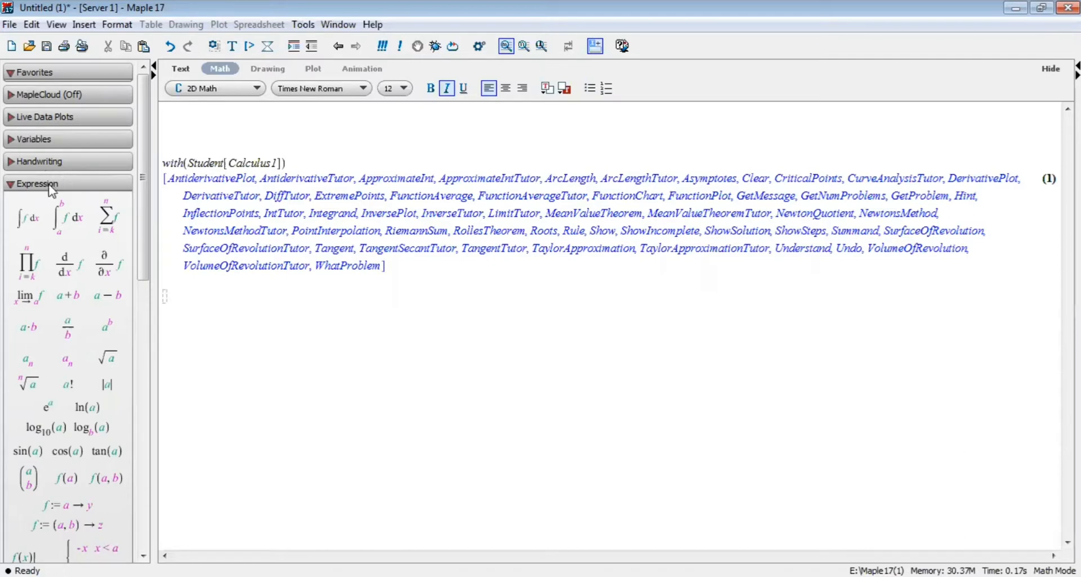
- Insert a definite integral of 6x^2 with respect to x, with limits 1 and 2, and evaluate it
left_click(69, 216)
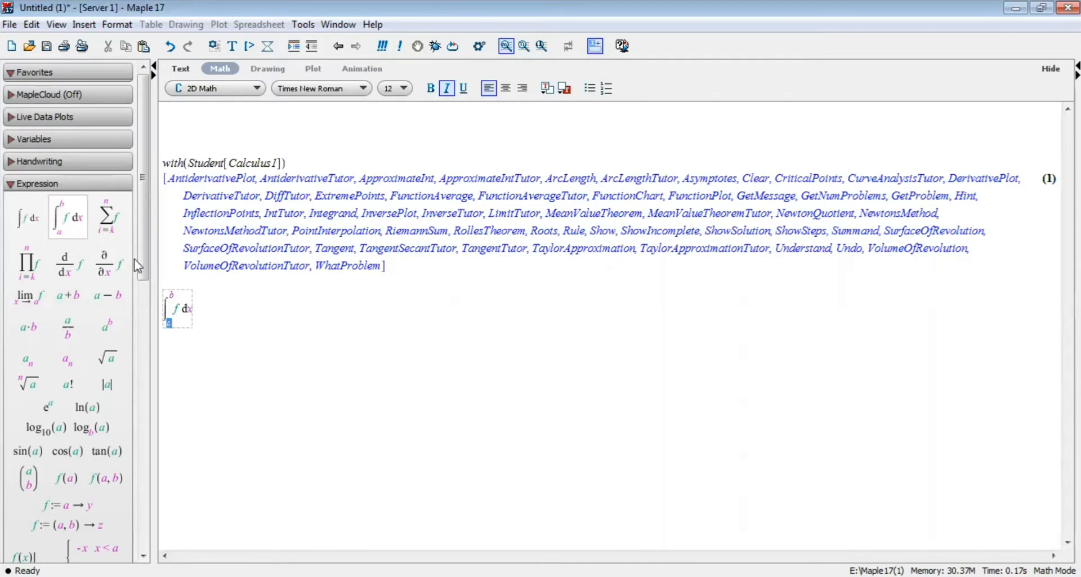
left_click(169, 325)
key("Tab")
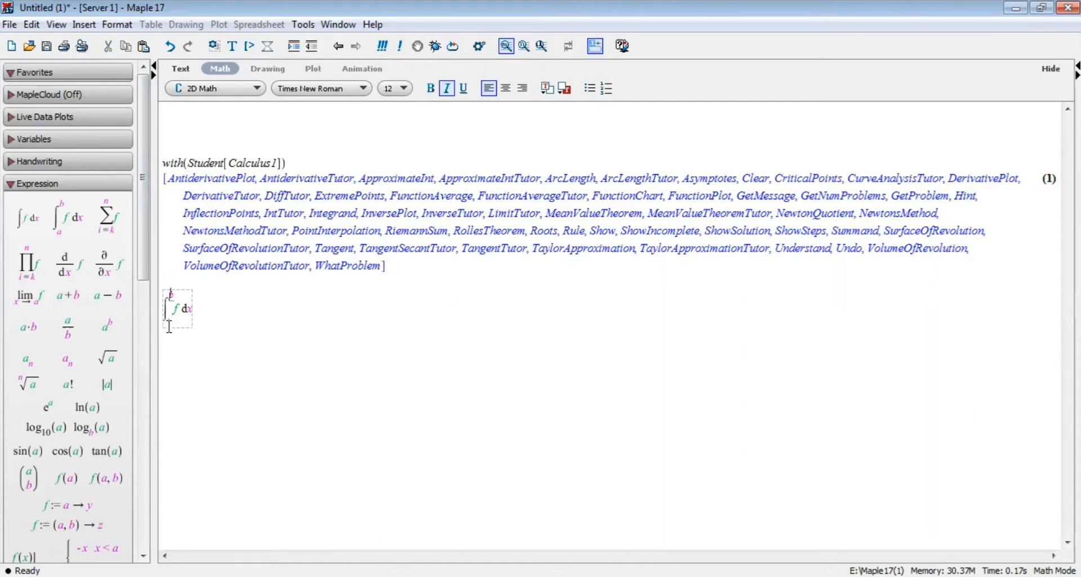
type("2")
key("Tab")
key("BackSpace")
type("6x^2")
key("Tab")
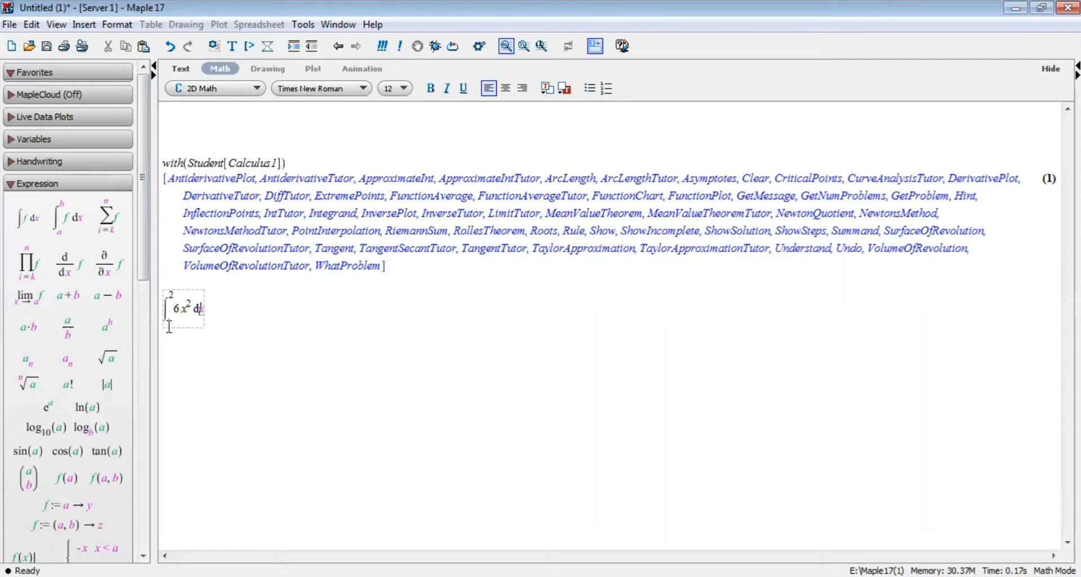
key("Right")
right_click(167, 325)
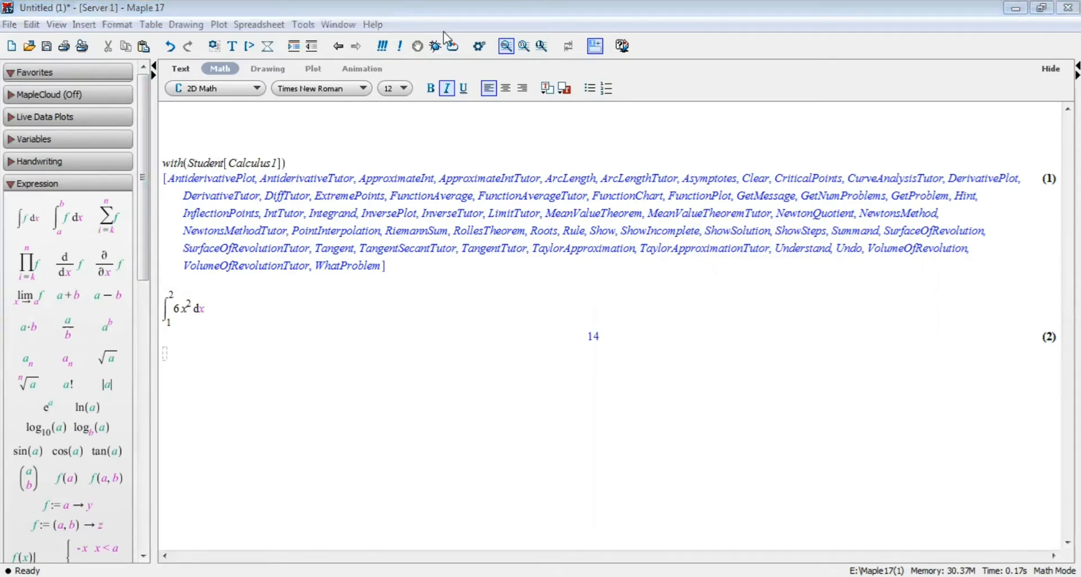
- Switch to the Word document and examine Contoh 1.2, the definite integral of 7 from -4 to -1
key("alt+Tab")
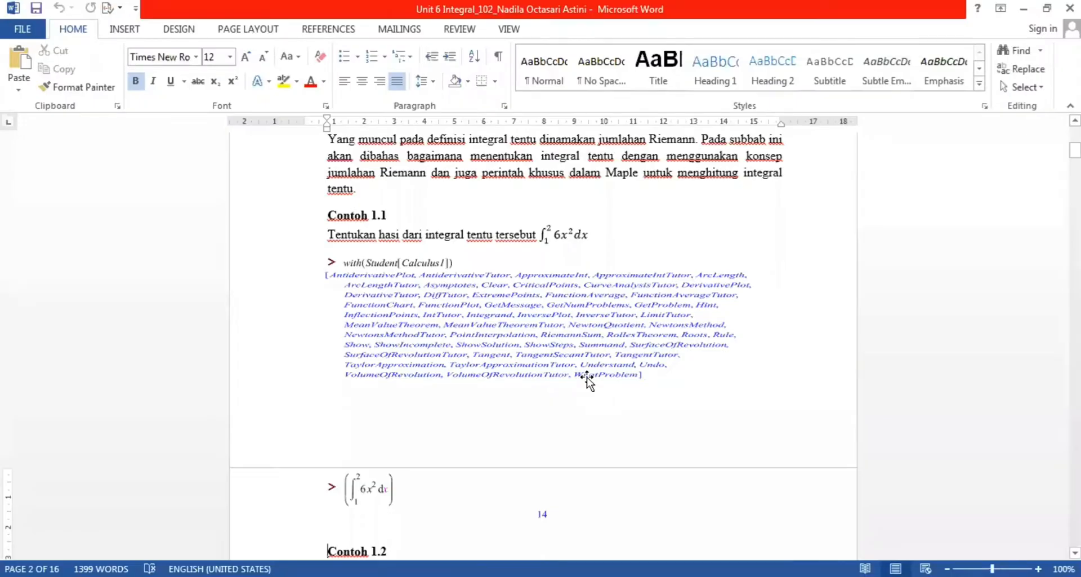
scroll(588, 378, "down", 1)
scroll(588, 378, "down", 4)
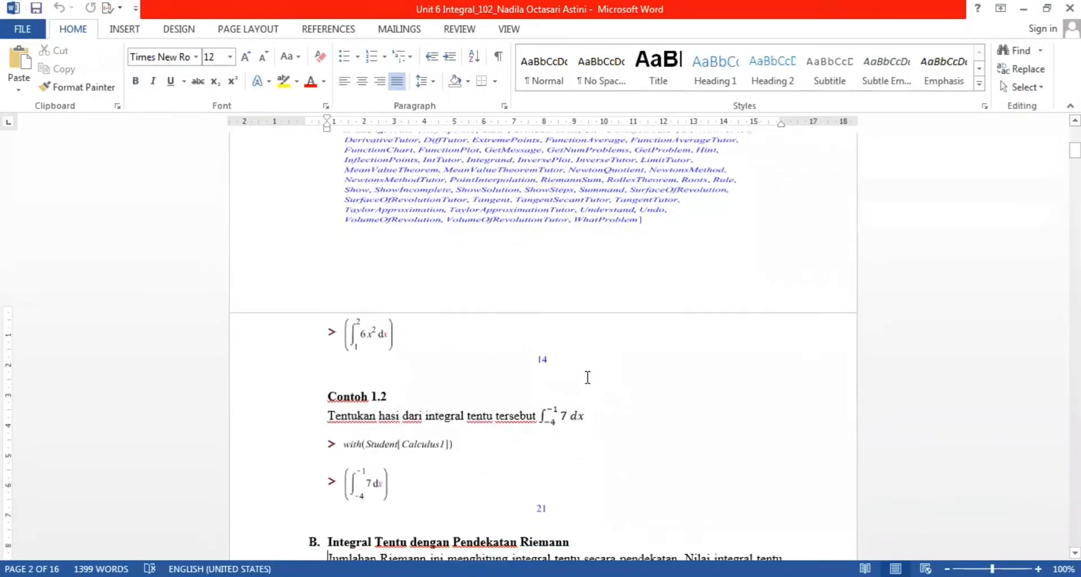
scroll(587, 377, "down", 1)
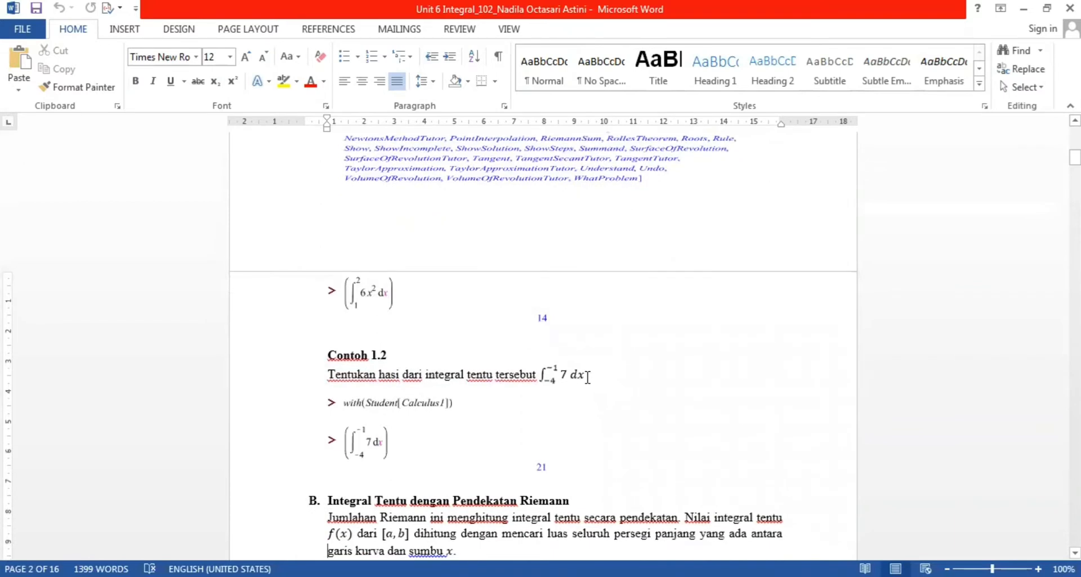
scroll(587, 377, "down", 3)
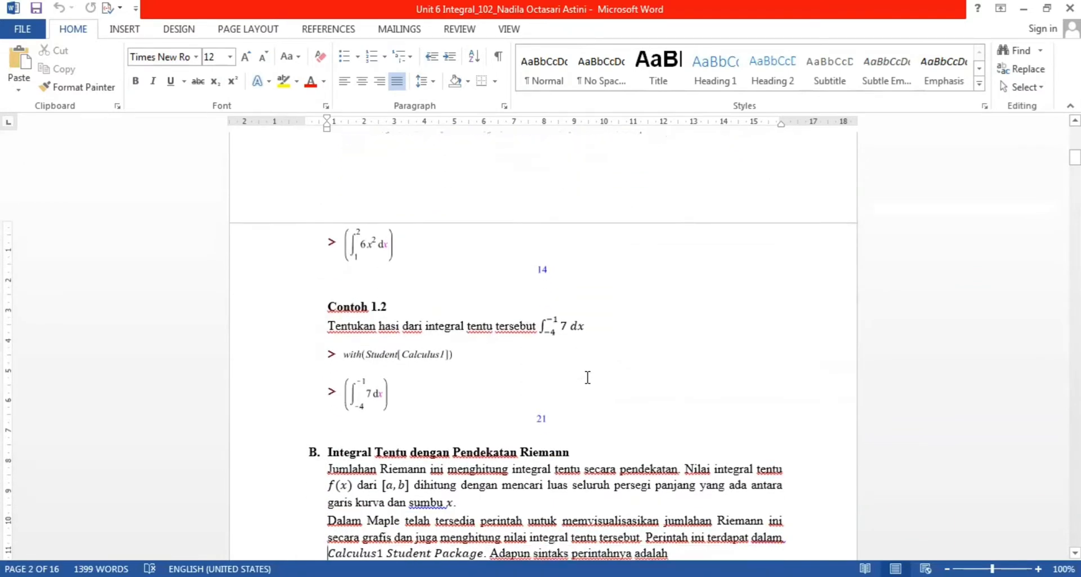
scroll(587, 377, "down", 2)
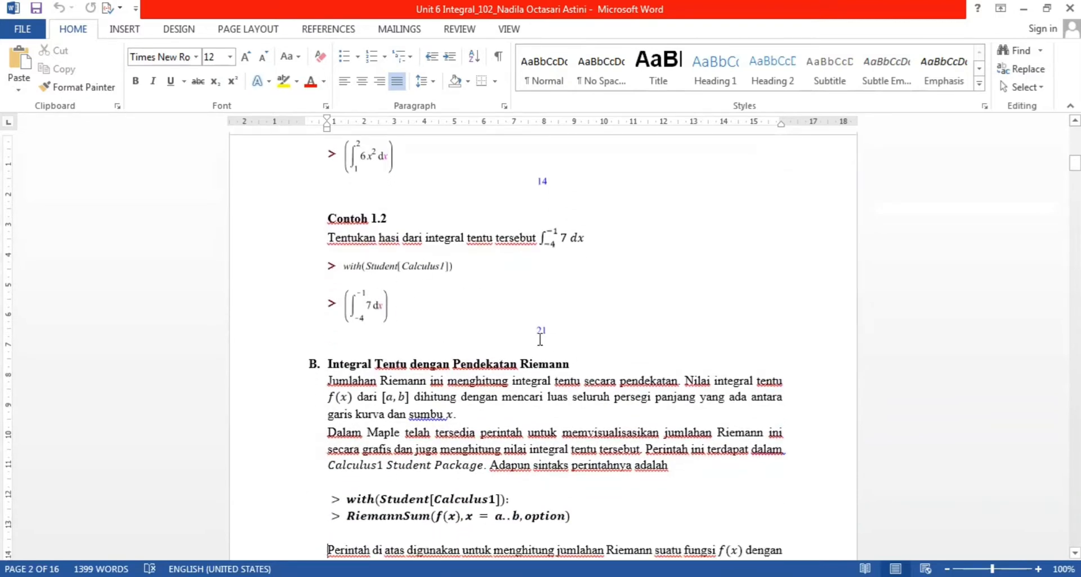
- Read the section on definite integrals by Riemann approximation, including the RiemannSum command syntax
key("Down")
key("Down")
key("Down")
key("Down")
key("Down")
key("Down")
key("Down")
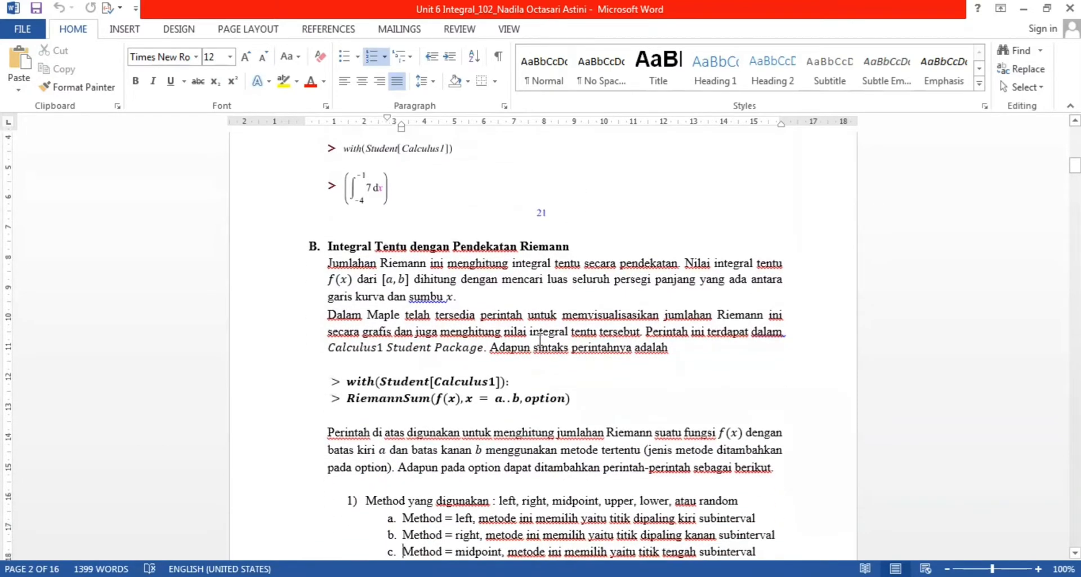
key("Down")
key("Down")
key("Down")
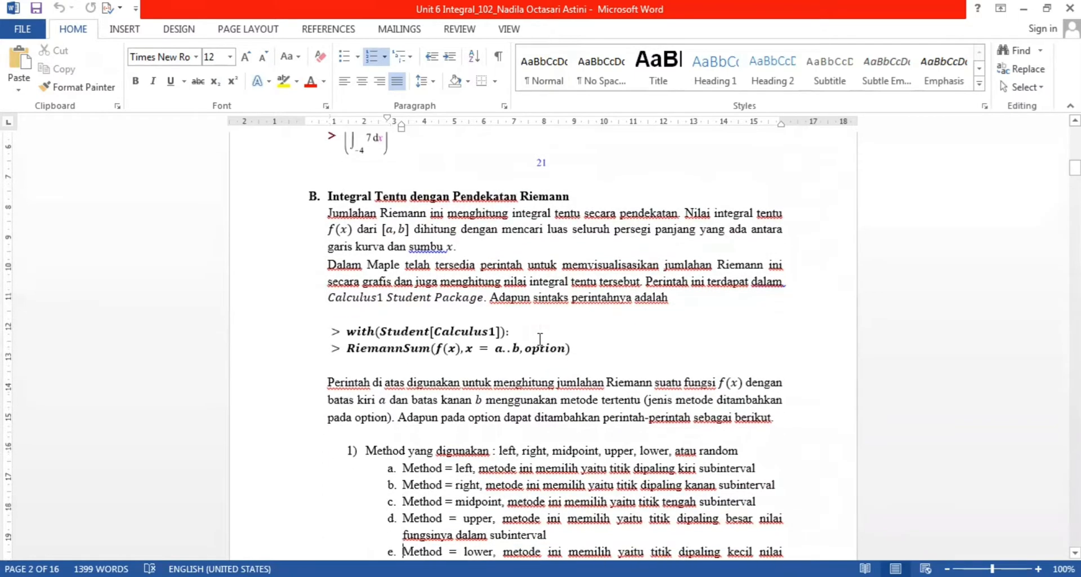
key("Down")
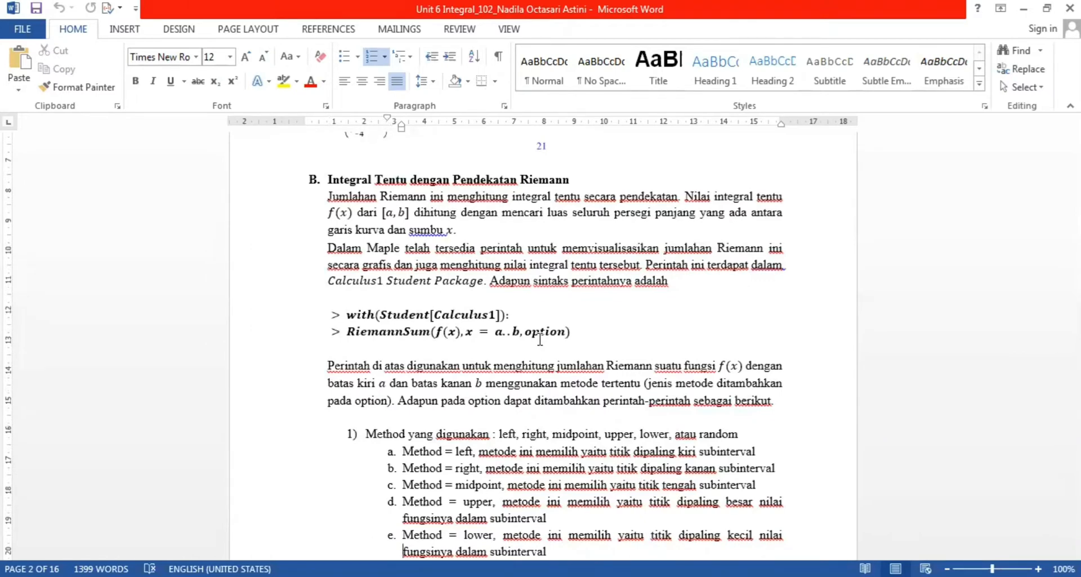
- Look through the RiemannSum method, output, partition and title options, and return to the start of the list
scroll(539, 339, "down", 5)
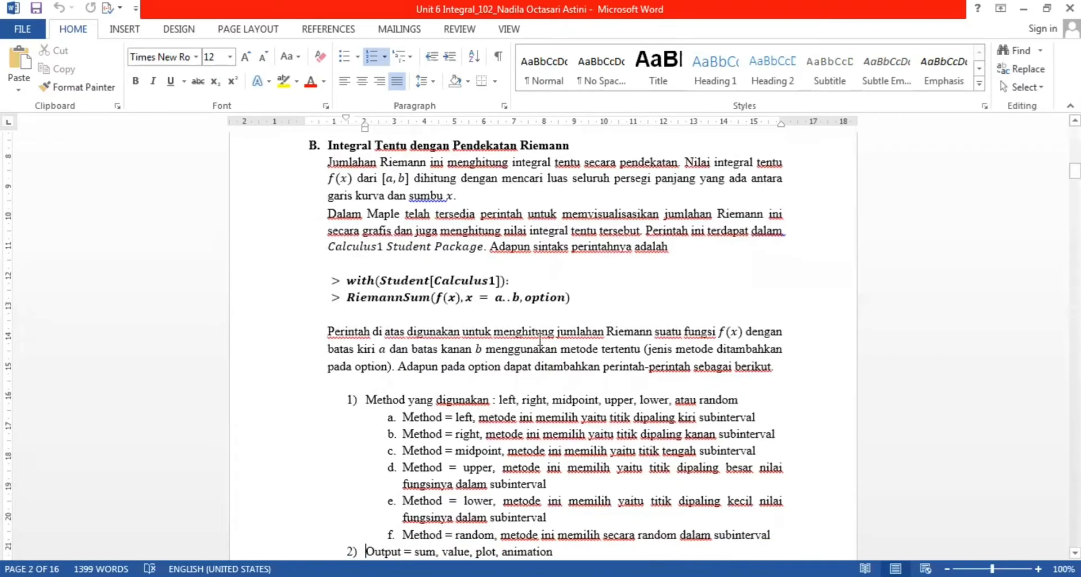
scroll(539, 339, "down", 6)
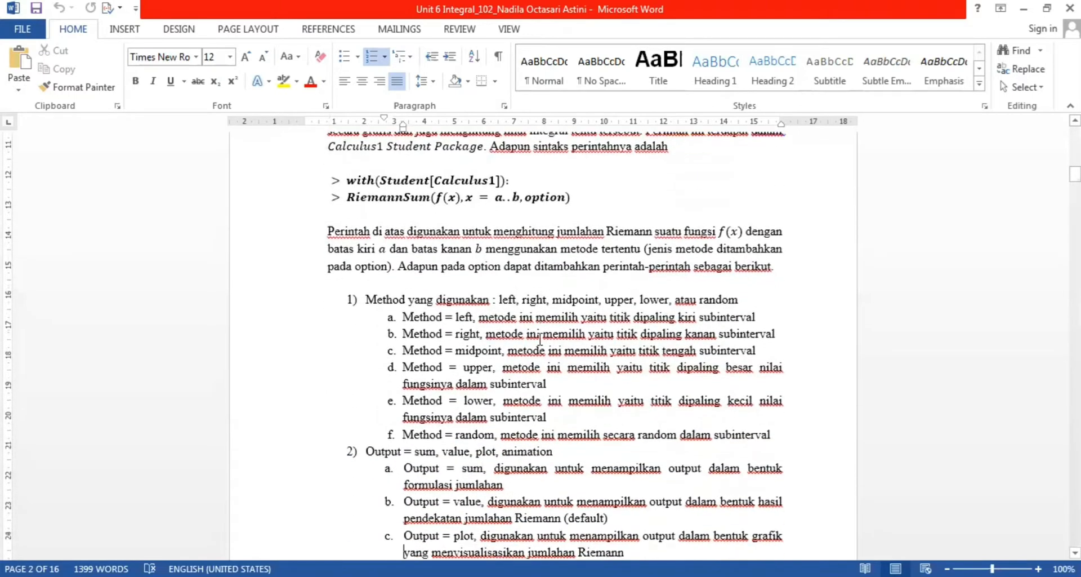
scroll(540, 338, "down", 3)
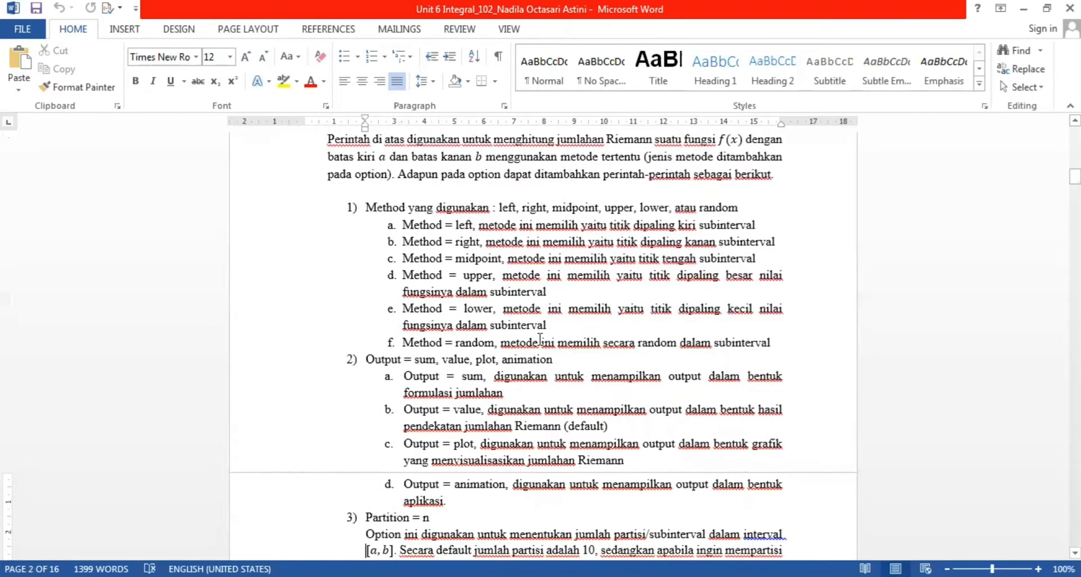
key("Down")
key("Down")
key("Down")
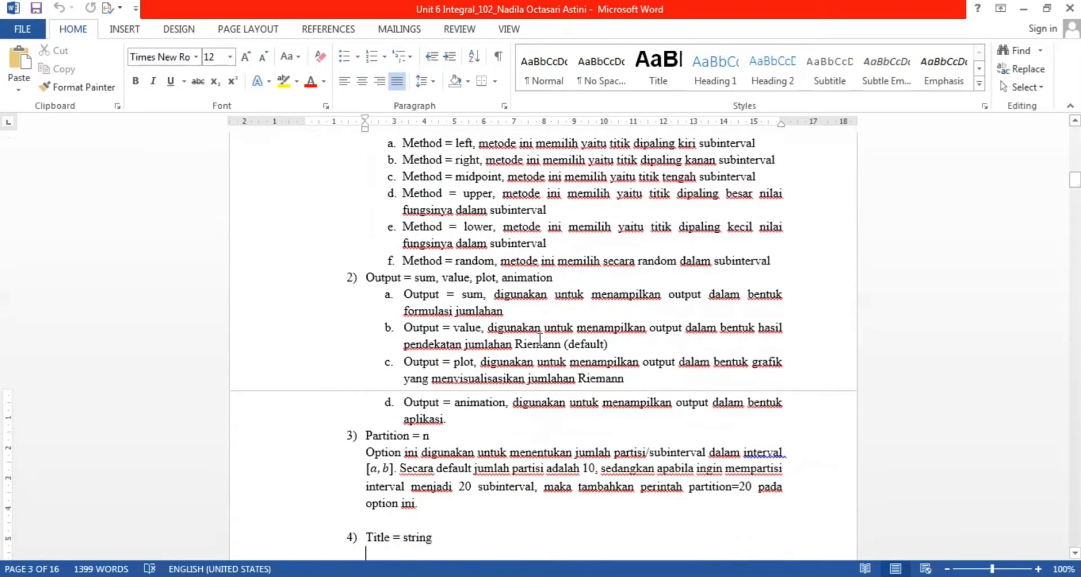
key("Up")
key("Up")
key("Up")
key("Up")
key("Up")
key("Up")
key("Up")
key("Up")
key("Up")
key("Up")
key("Up")
key("Up")
key("Up")
key("Up")
key("Up")
key("Up")
key("Up")
key("Up")
key("Up")
key("Up")
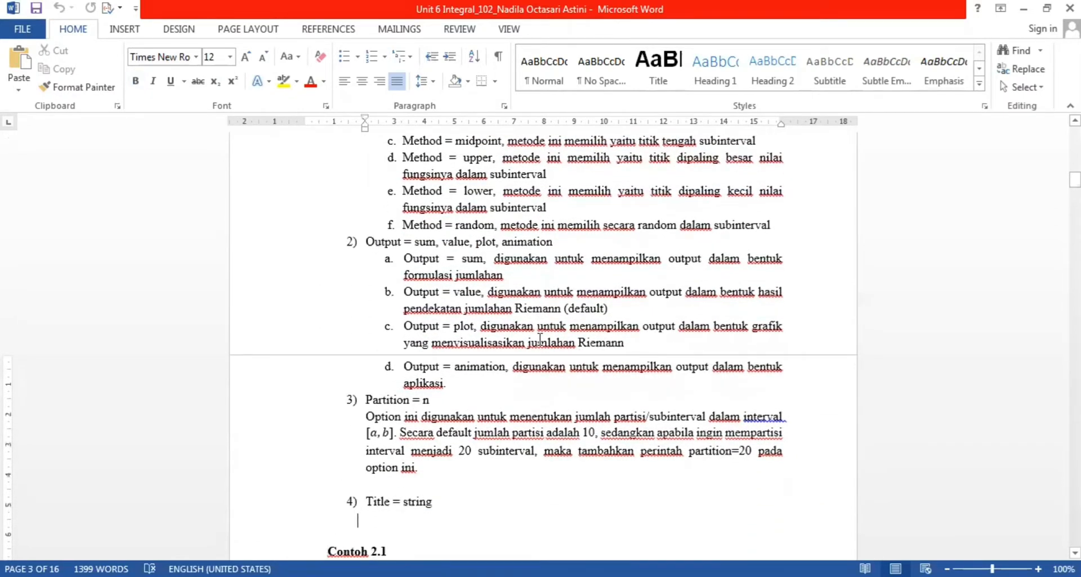
key("Up")
key("Up")
key("Up")
key("Up")
key("Up")
key("Up")
key("Up")
key("Up")
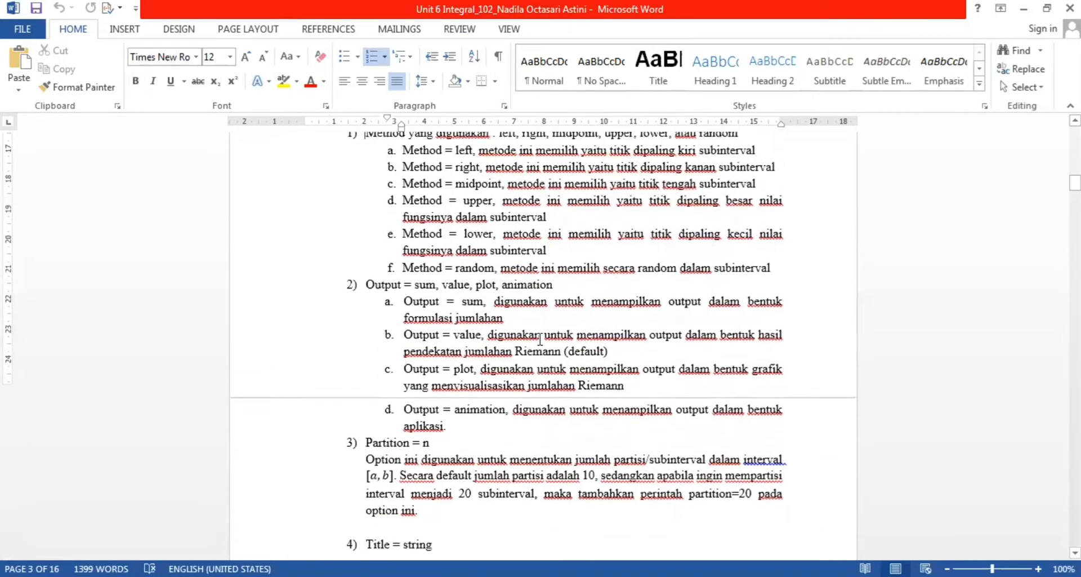
- Examine each RiemannSum method choice, from left to random, and the output, partition and title options that follow
key("Down")
key("Down")
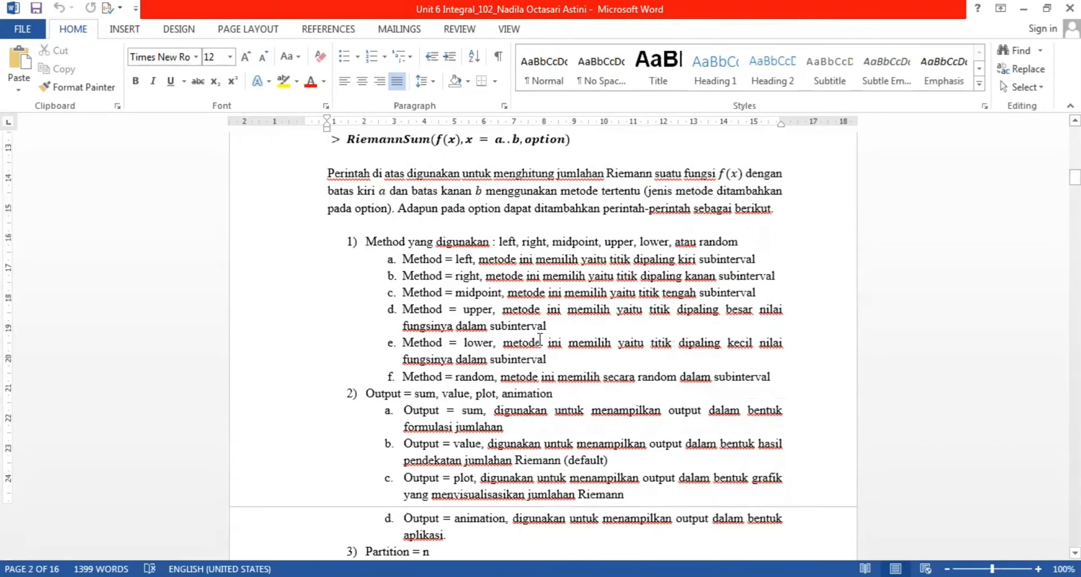
key("Down")
key("Down")
key("Down")
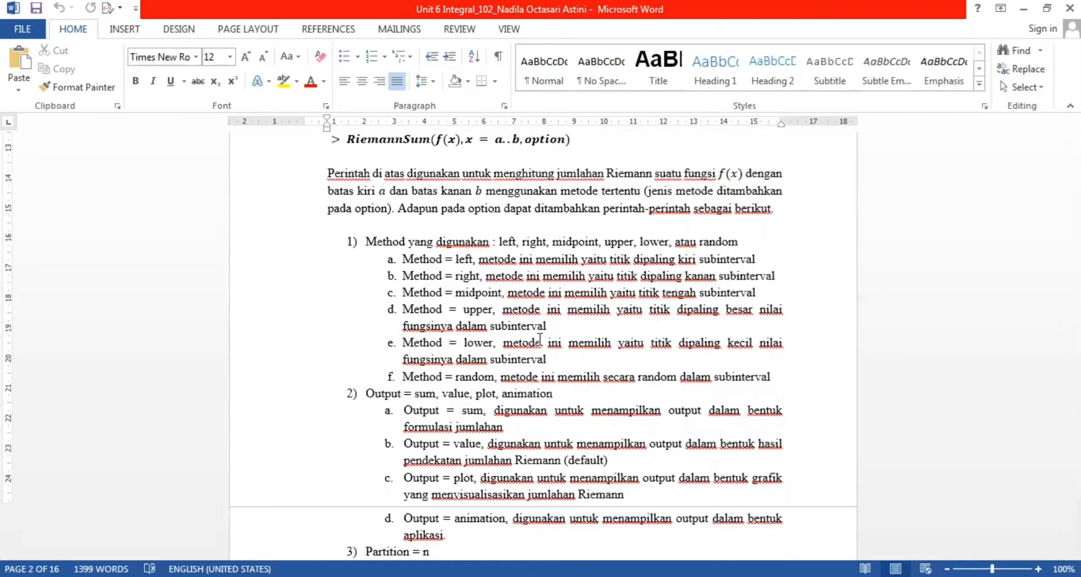
key("Down")
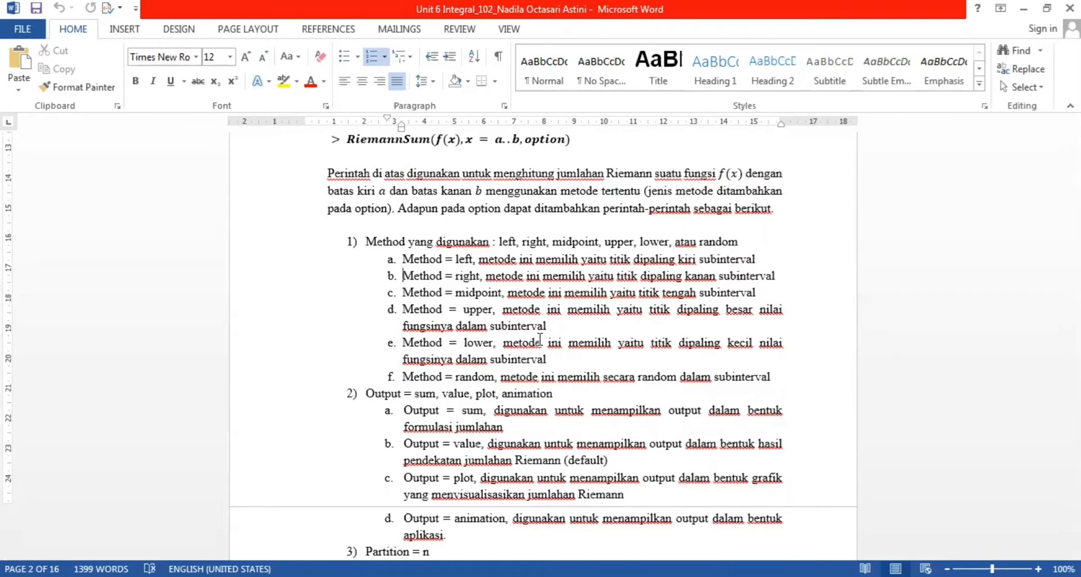
key("Down")
key("Down")
key("Down")
key("Down")
key("Down")
key("Down")
key("Down")
key("Down")
key("Down")
key("Down")
key("Down")
key("Down")
key("Down")
key("Down")
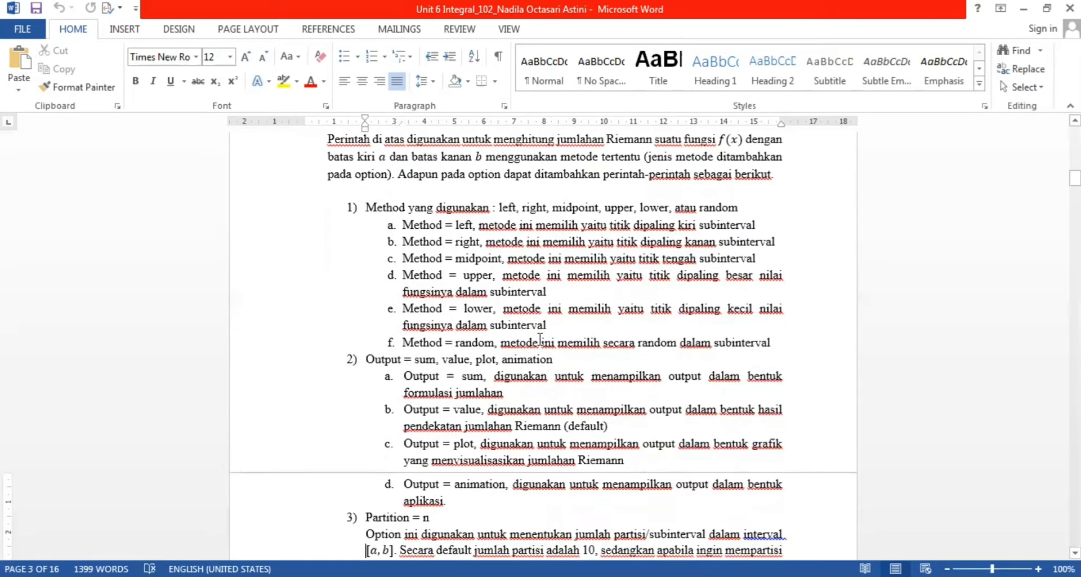
key("Down")
key("Down")
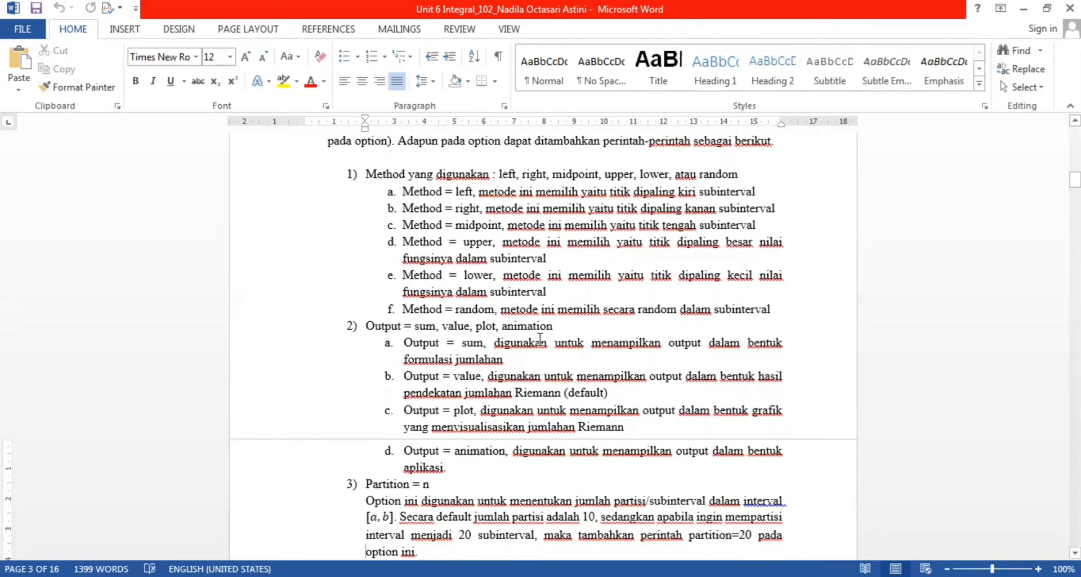
key("Down")
key("Down")
key("Down")
key("Down")
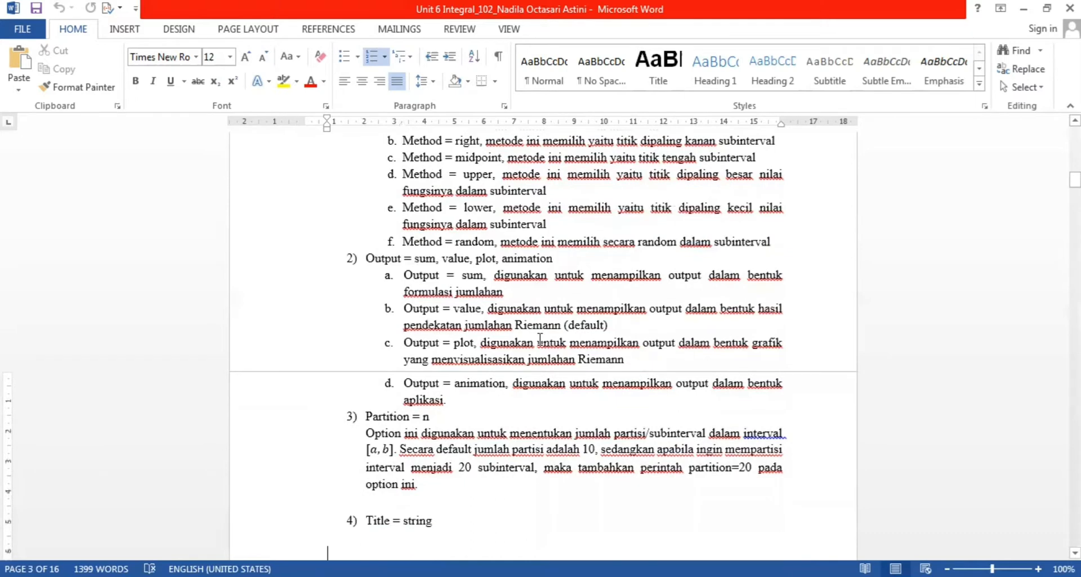
key("BackSpace")
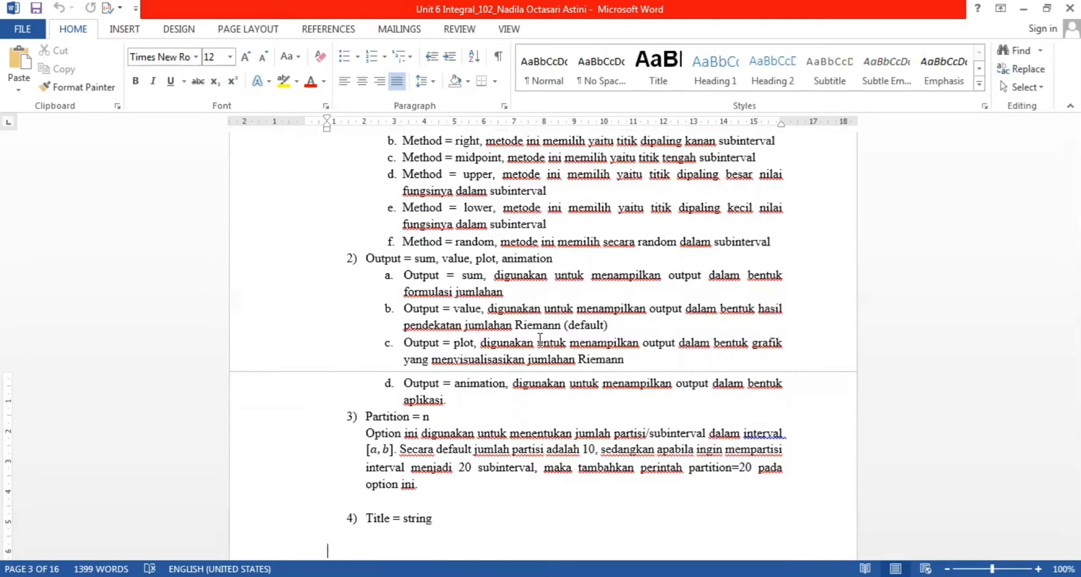
- Review the RiemannSum output options again and read on to Contoh 2.1, the integral of cos(x) from 0 to 5
key("Up")
key("Up")
key("Up")
key("Up")
key("Up")
key("Up")
key("Up")
key("Up")
key("Up")
key("Up")
key("Up")
key("Up")
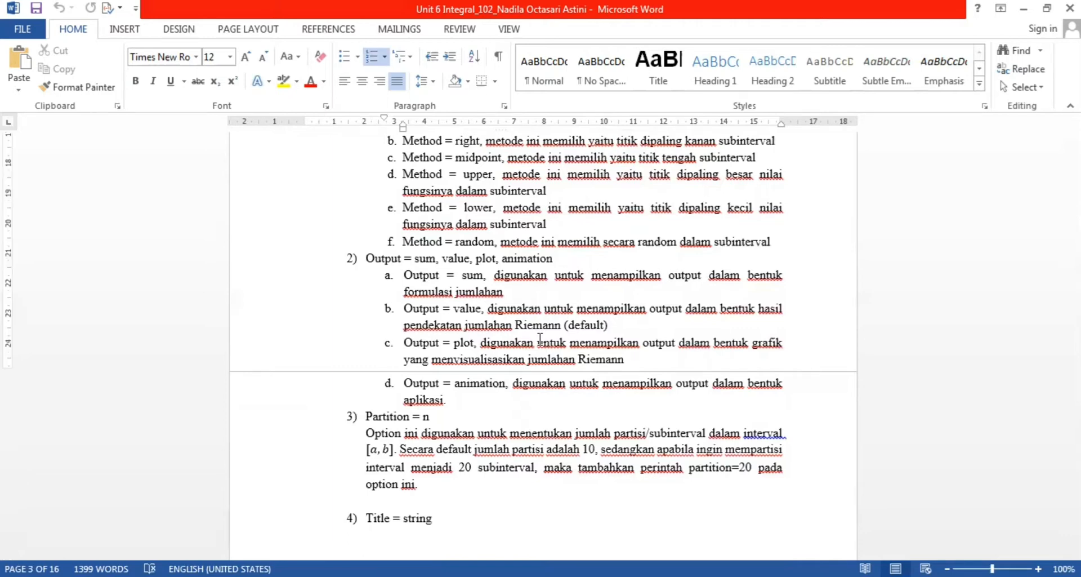
key("Up")
key("Up")
key("Up")
key("Up")
key("Down")
key("Down")
key("Down")
key("Down")
key("Down")
key("Down")
key("Down")
key("Down")
key("Down")
key("Down")
key("Down")
key("Down")
key("Down")
key("Down")
key("Down")
key("Down")
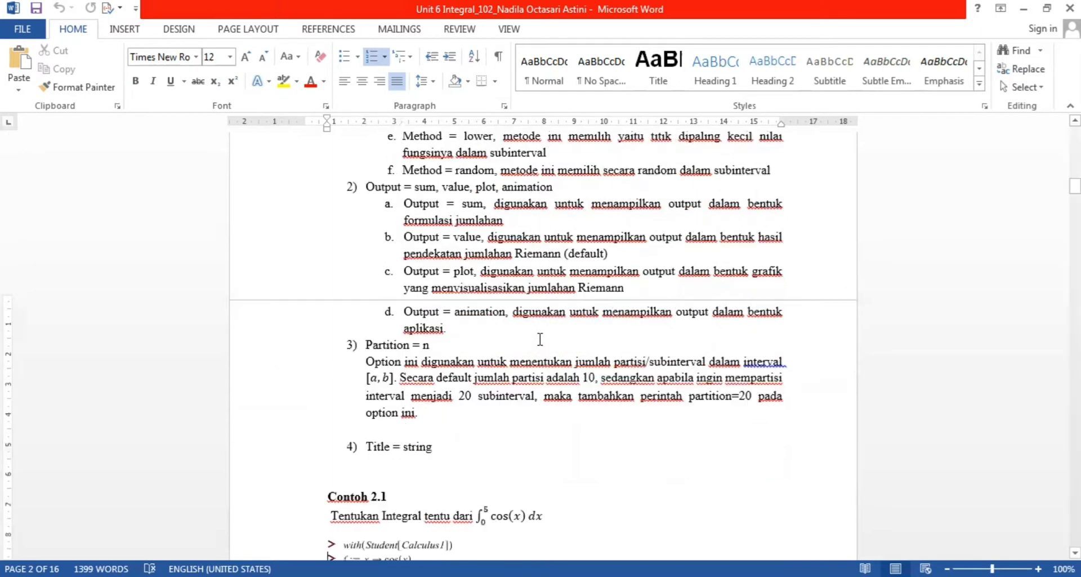
key("Down")
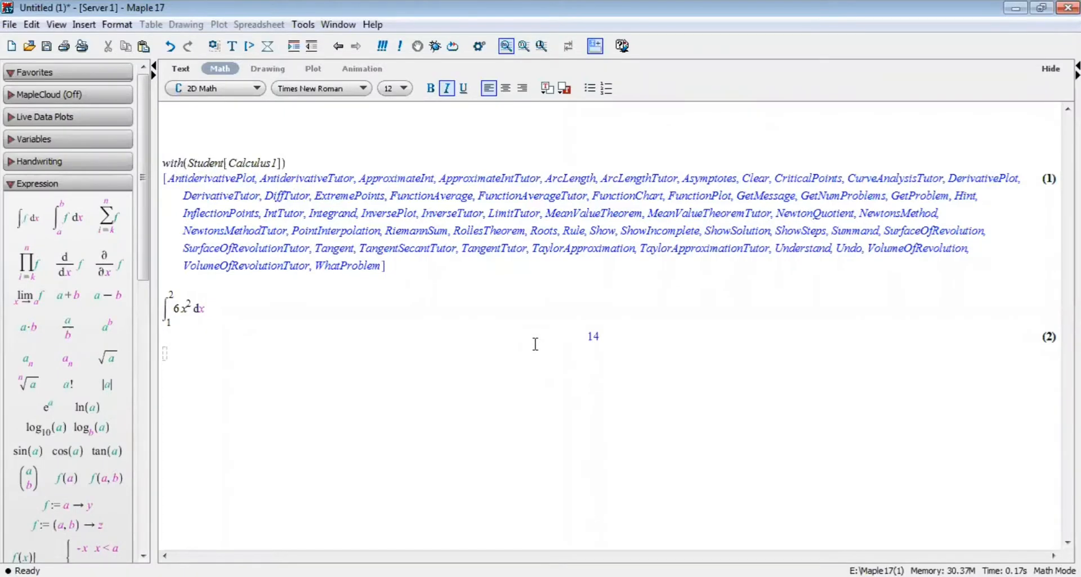
- Switch back to Maple and load the calculus package with the command with(Student[Calculus1])
type("with(Student")
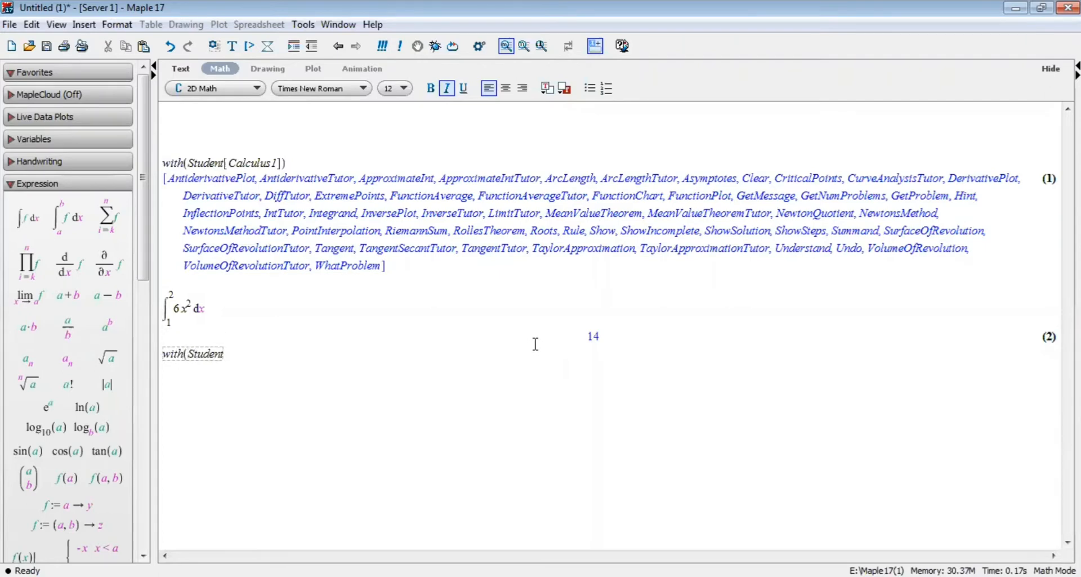
type("[Calculus1")
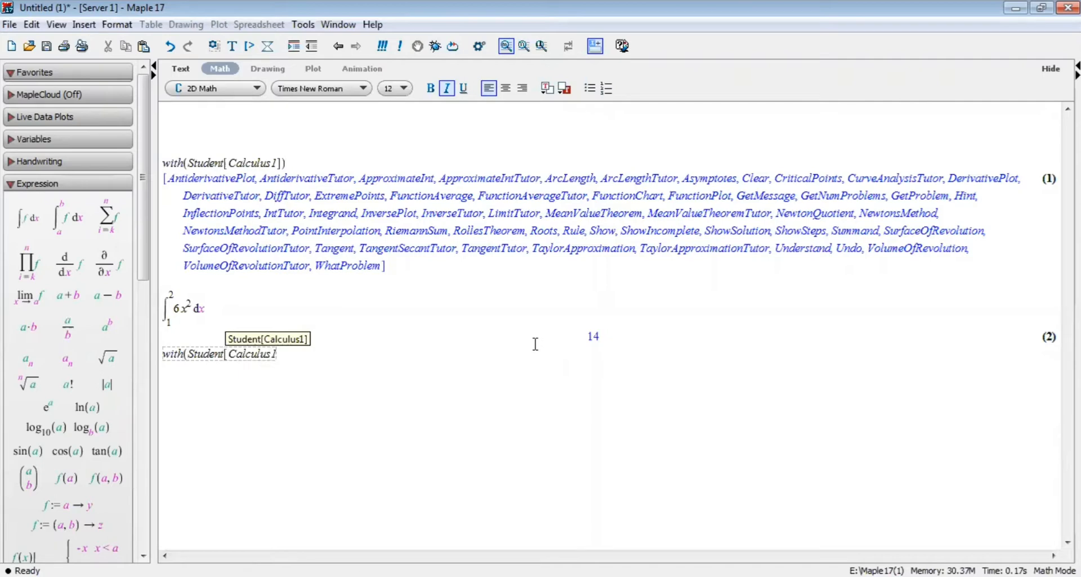
type("]")
key("BackSpace")
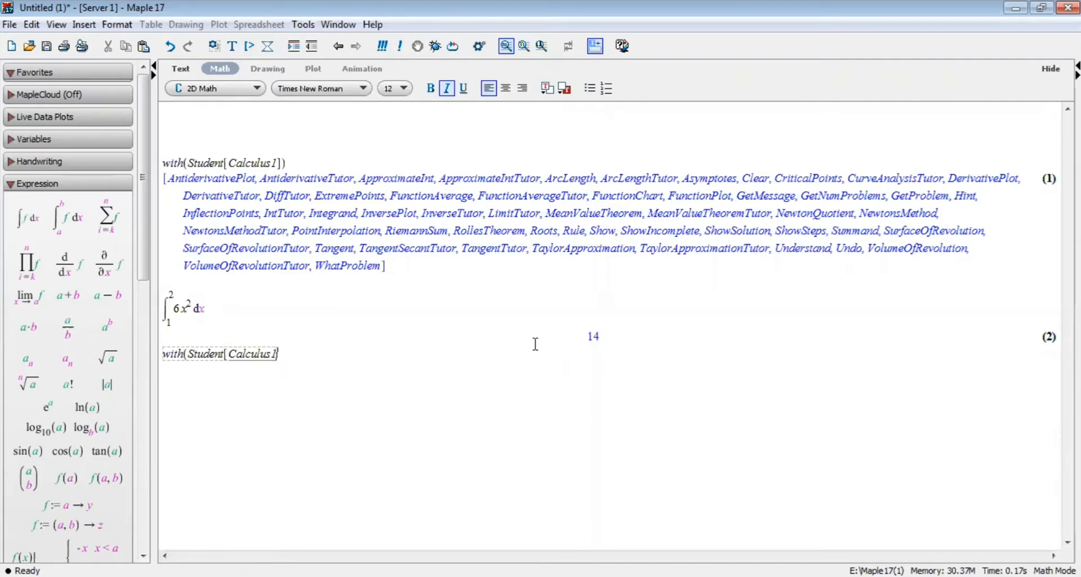
type("])")
key("Return")
- Add a run of blank lines below the package output and place the cursor back on a blank line beneath it
key("Return")
key("Return")
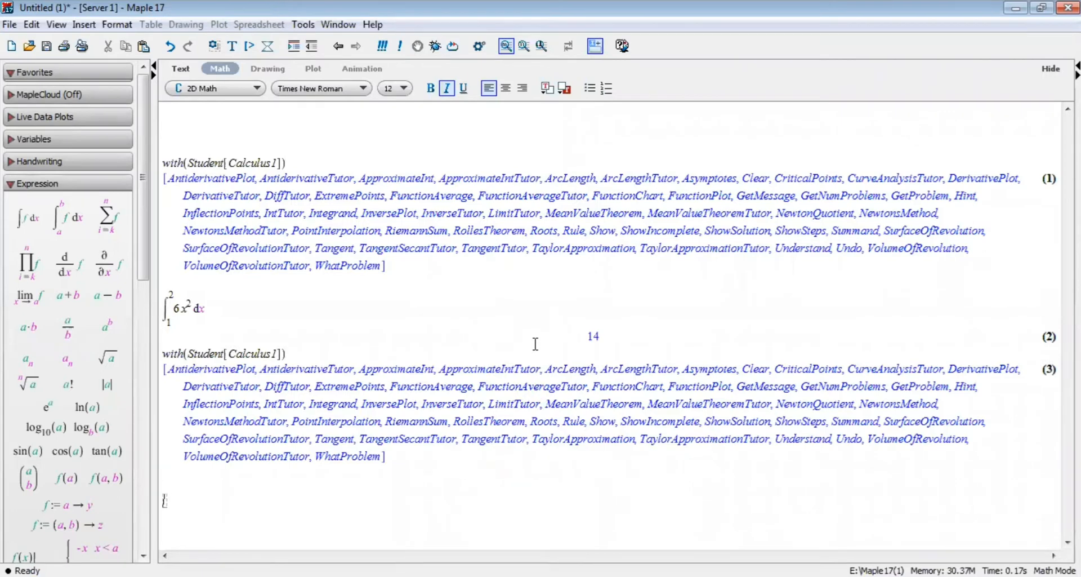
key("Return")
key("Return")
key("Return")
key("Return")
key("Return")
key("Return")
key("Return")
key("Return")
key("Return")
key("Return")
key("Return")
key("Return")
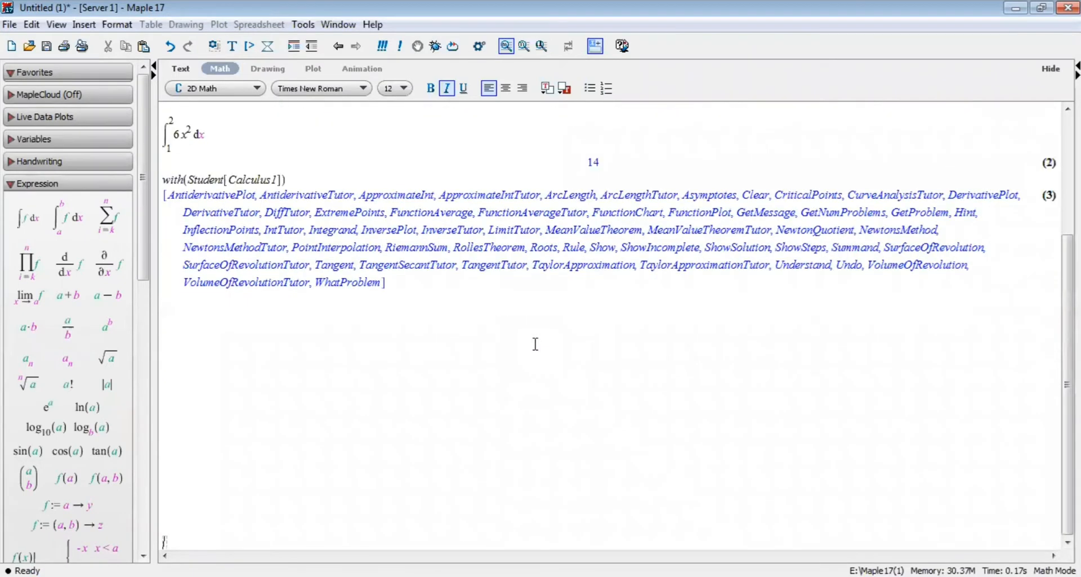
key("Return")
key("Return")
key("Up")
key("Up")
key("Up")
key("Up")
key("Up")
key("Up")
key("Up")
key("Up")
key("Up")
key("Up")
key("Up")
key("Up")
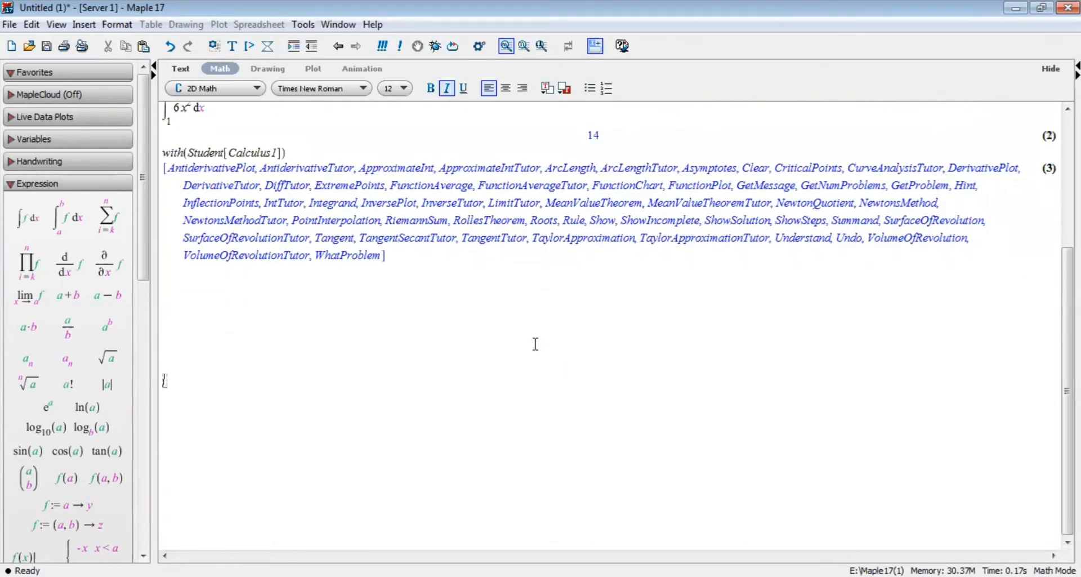
- Define the function f := x → cos(x) on the first blank line below the package output
key("Up")
key("Up")
key("Up")
key("Up")
key("Up")
key("Up")
key("Up")
key("Up")
type("f:= x")
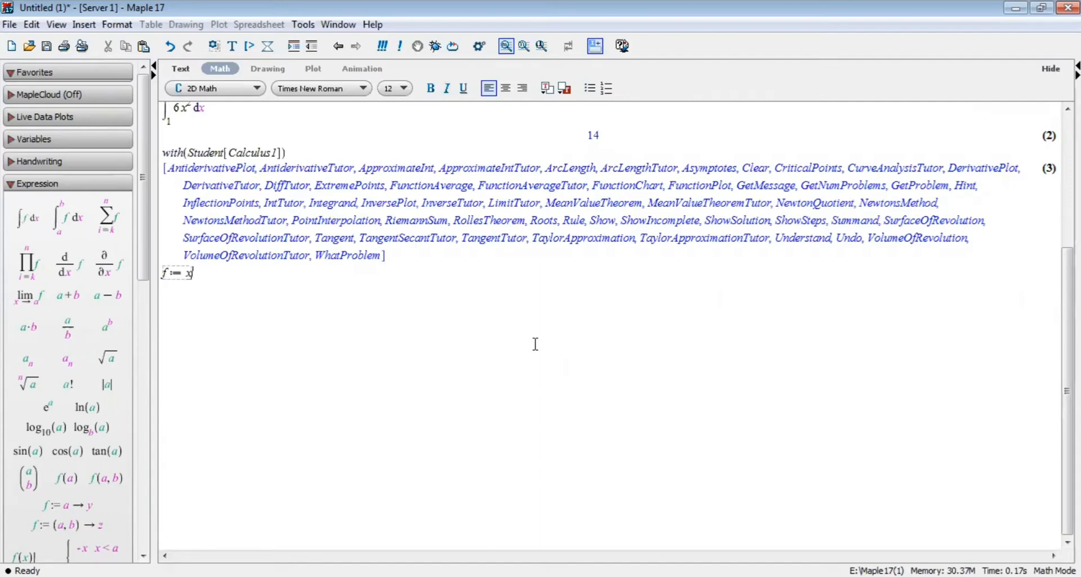
left_click_drag(142, 208, 144, 369)
left_click(56, 397)
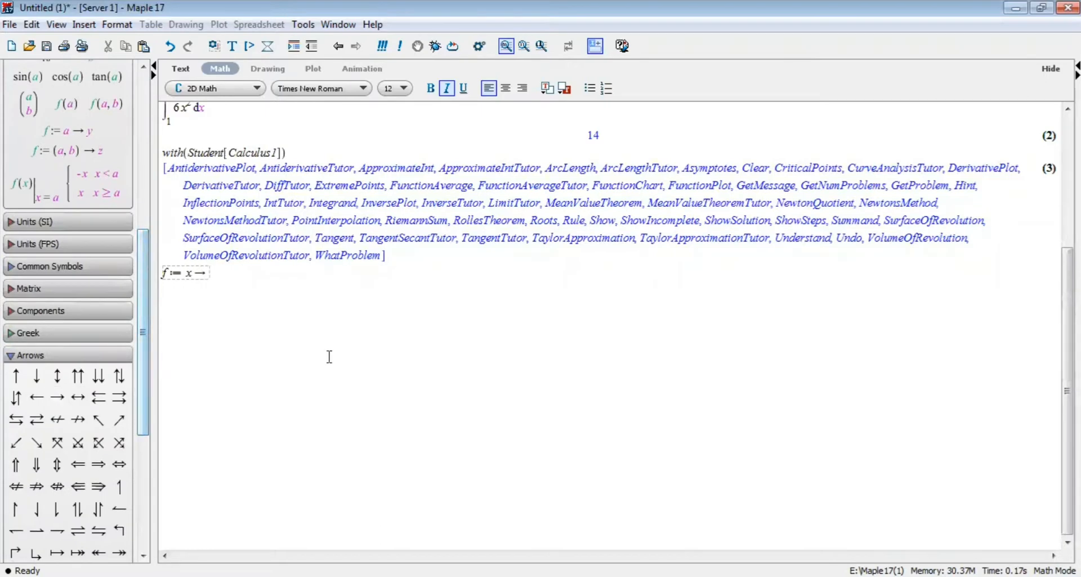
type("cos")
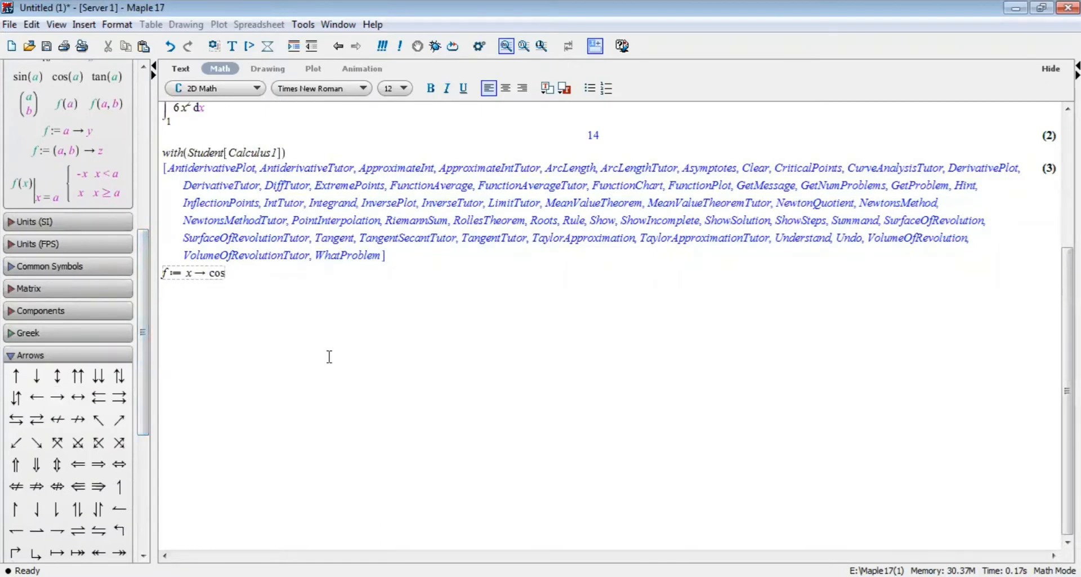
type("(x)")
key("Return")
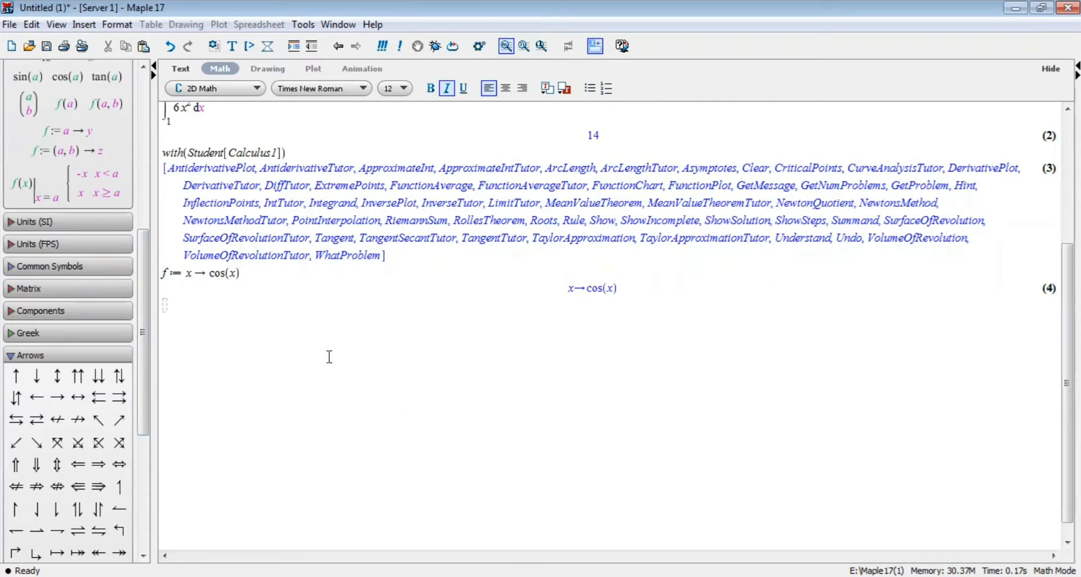
- Evaluate RiemannSum(f(x), x = 0 ..5, partition = 20, method = right, output = value) and convert the result to a decimal with evalf(%)
type("RiemannSu")
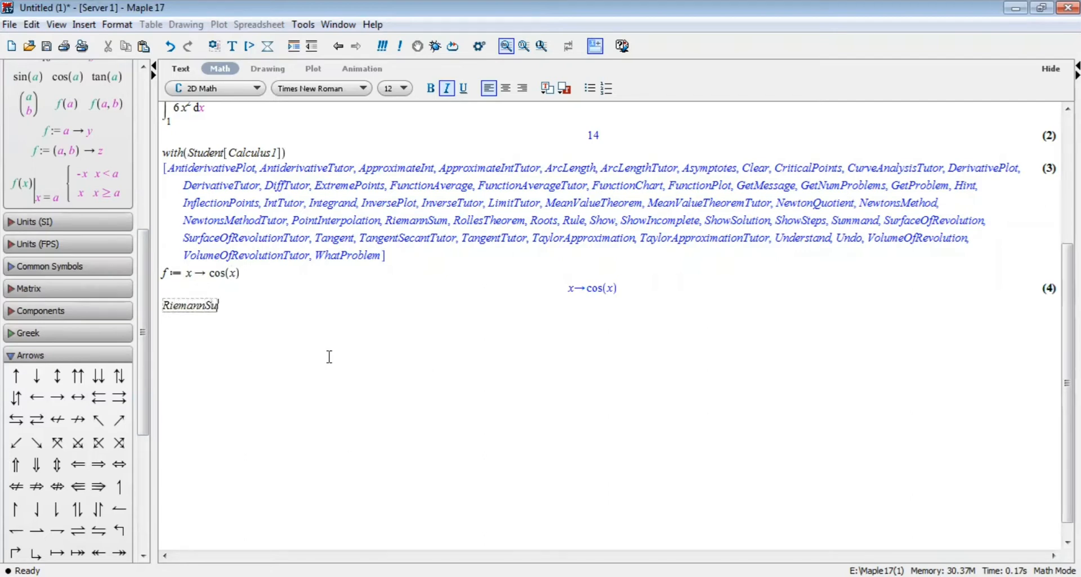
type("m(f(x)")
type(", x = ")
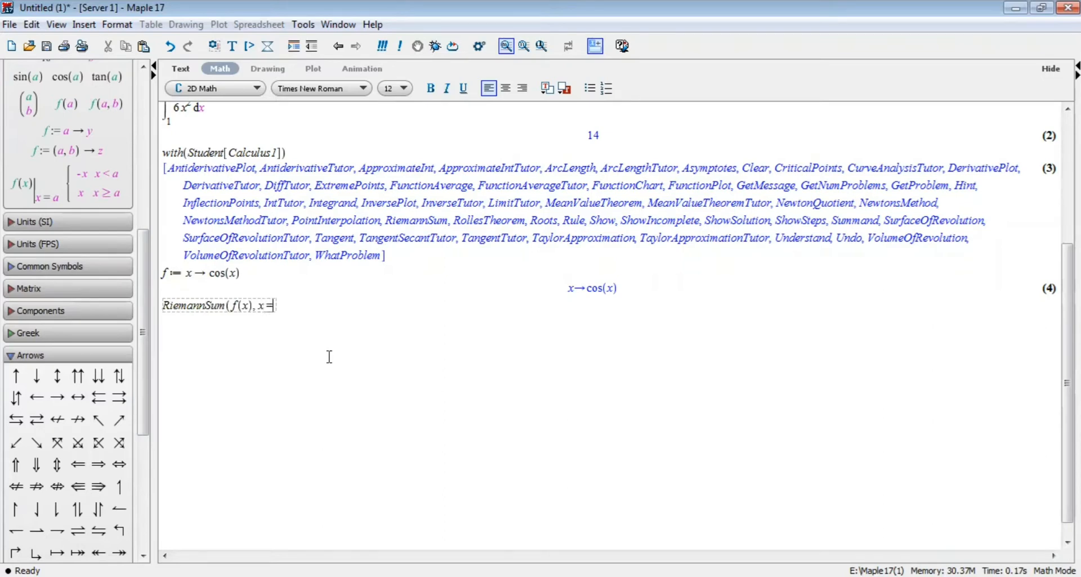
type("0 ..5, parti")
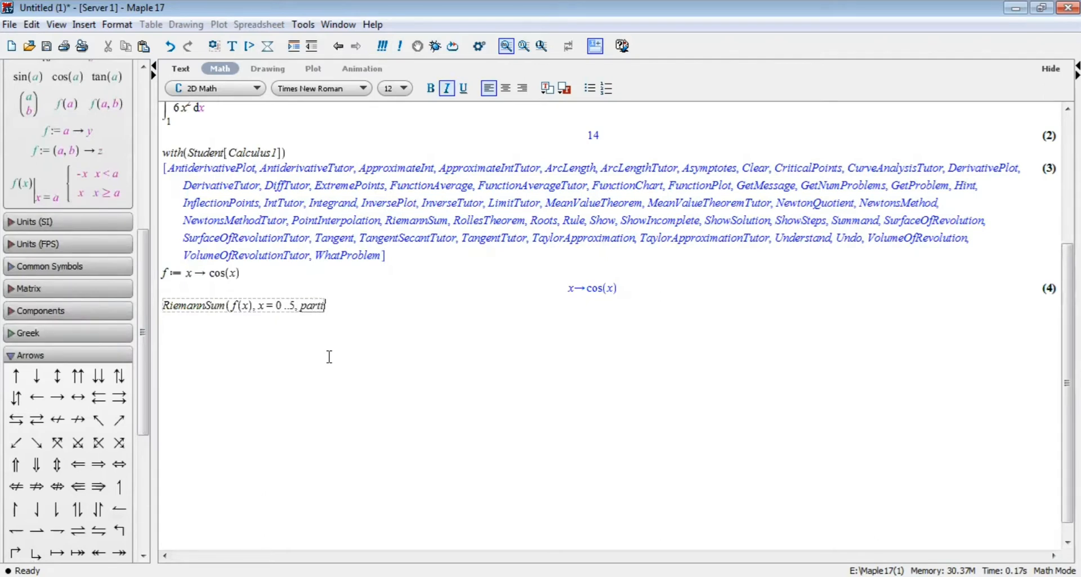
type("tion = 20")
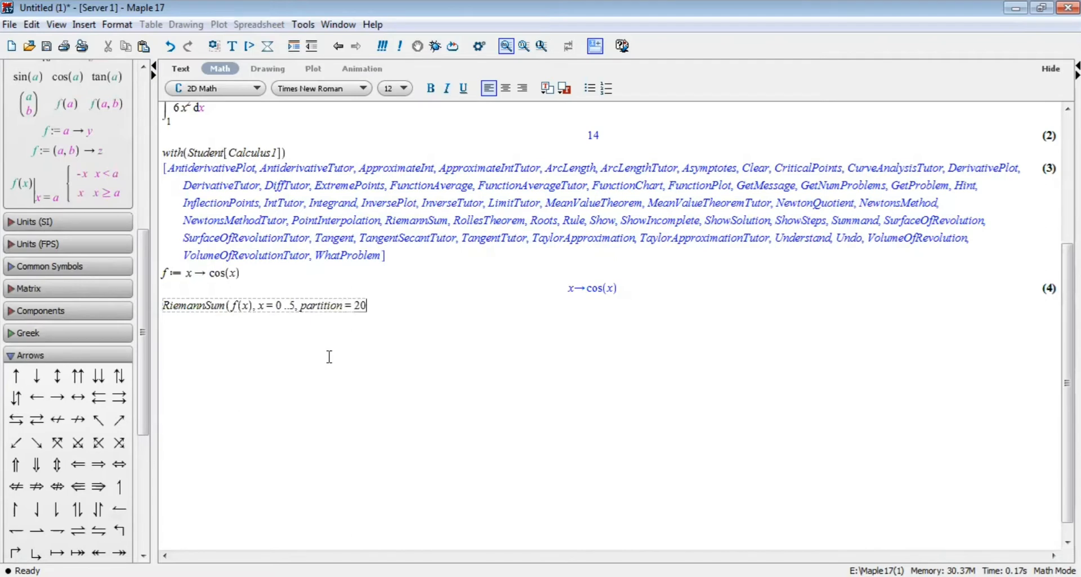
type(", method ")
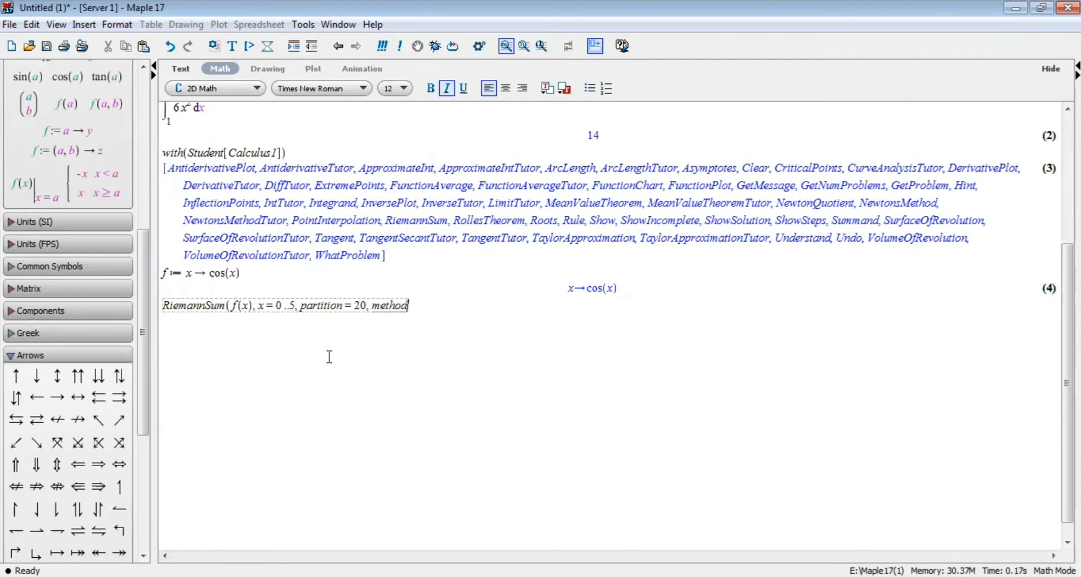
type("= right, outo")
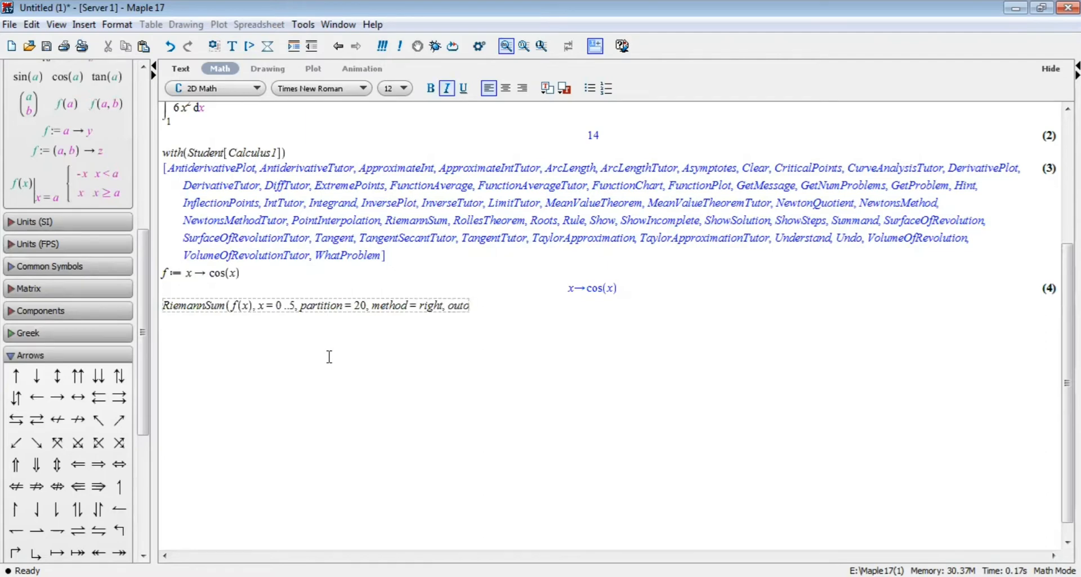
key("BackSpace")
type("put = value)")
key("Return")
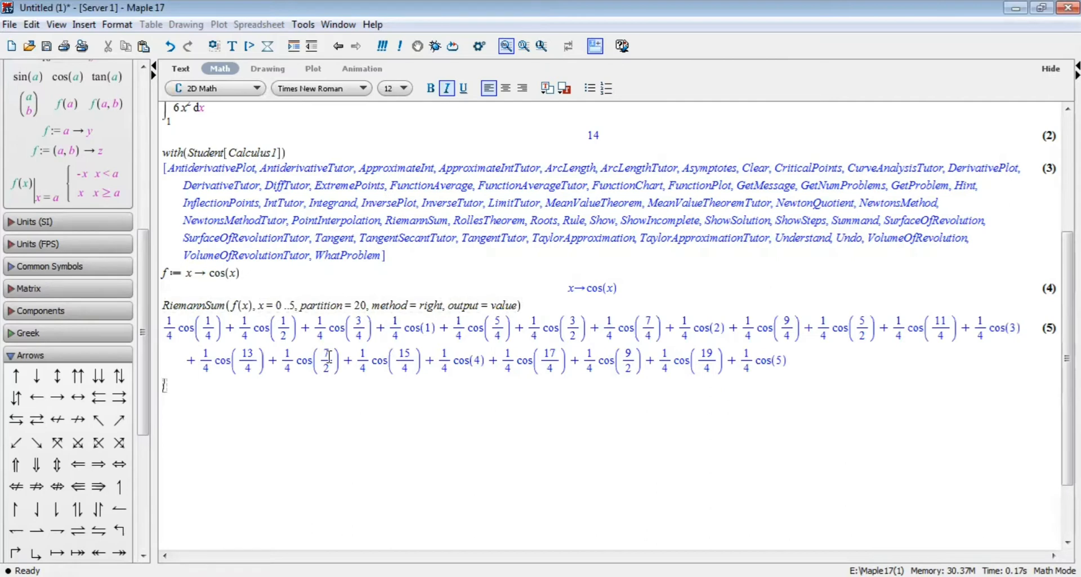
type("evalf(%)")
key("Return")
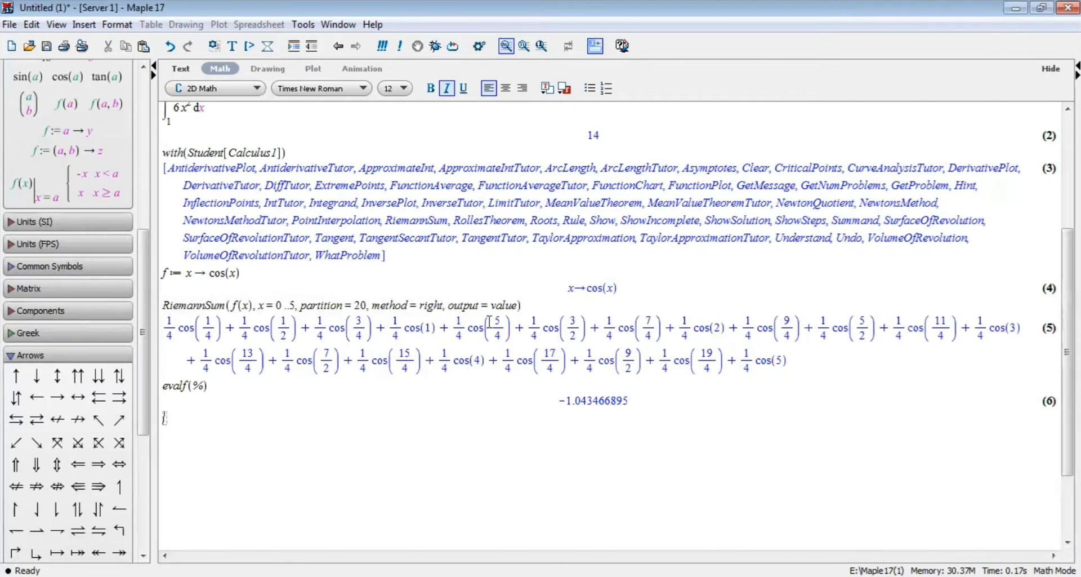
- Change the RiemannSum output option to plot, then run the command and the evalf(%) line again
left_click(517, 305)
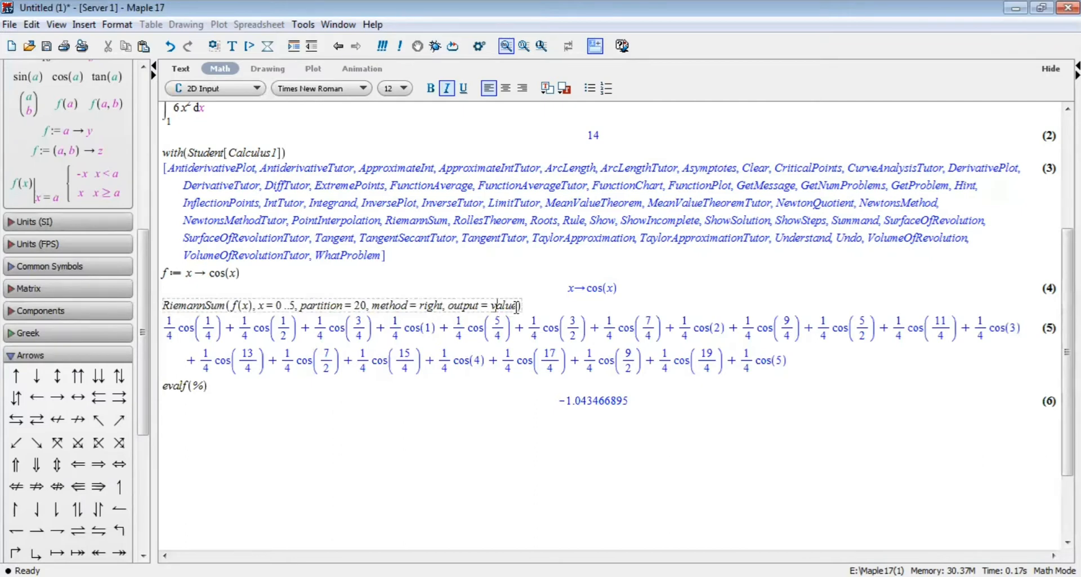
key("BackSpace")
key("BackSpace")
key("BackSpace")
key("BackSpace")
key("BackSpace")
type("plot")
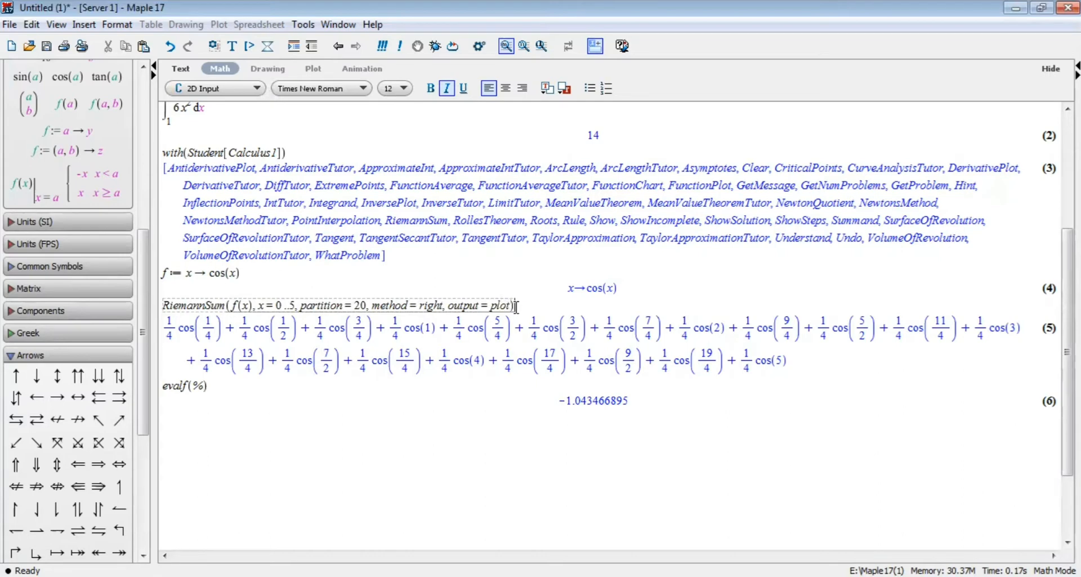
key("Return")
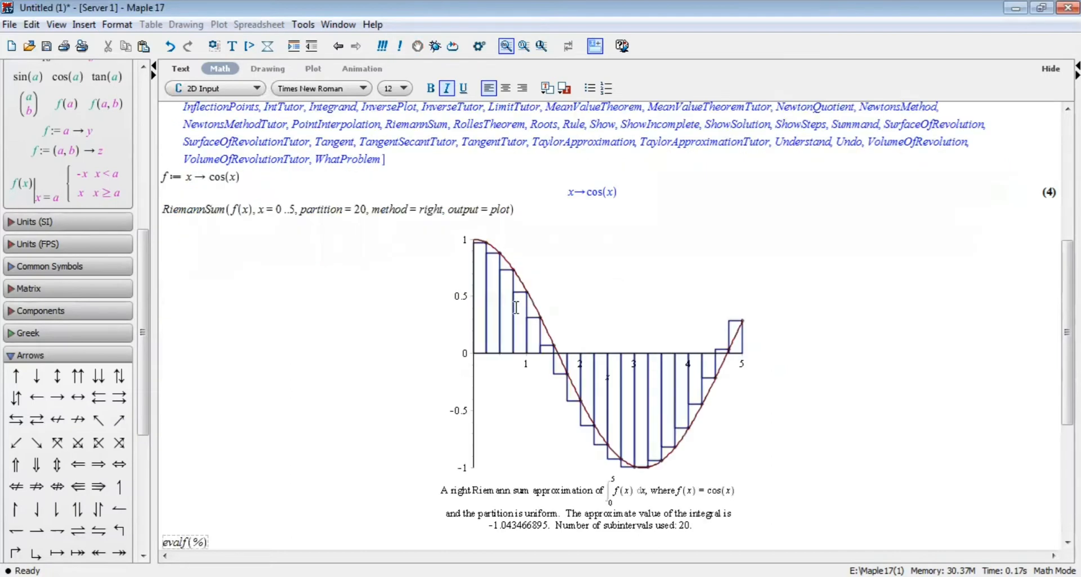
key("Return")
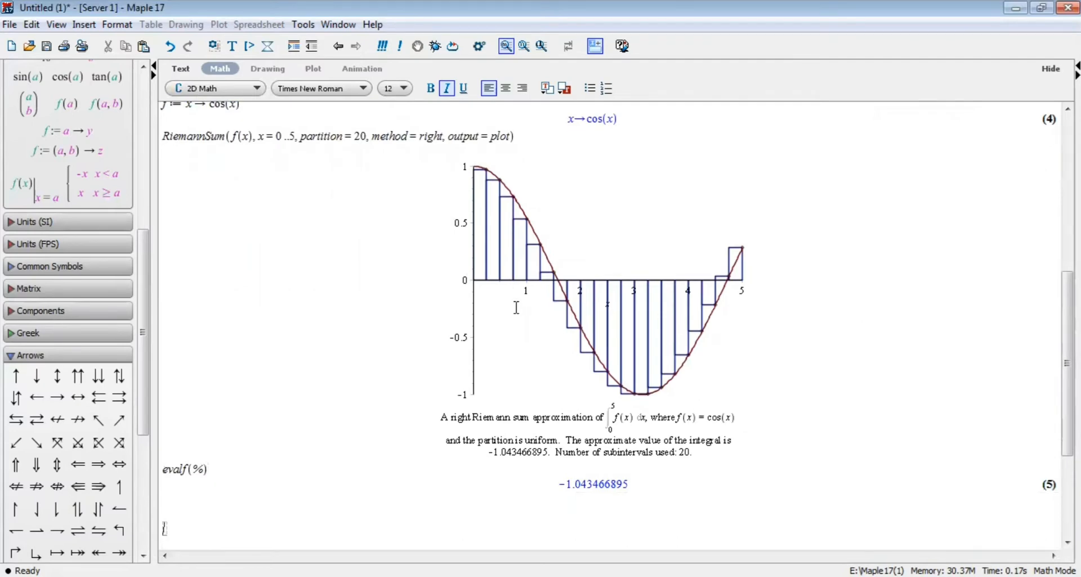
- Examine the right Riemann sum plot and its caption, and return the cursor to the blank line below the decimal result
left_click(516, 306)
scroll(515, 307, "up", 2)
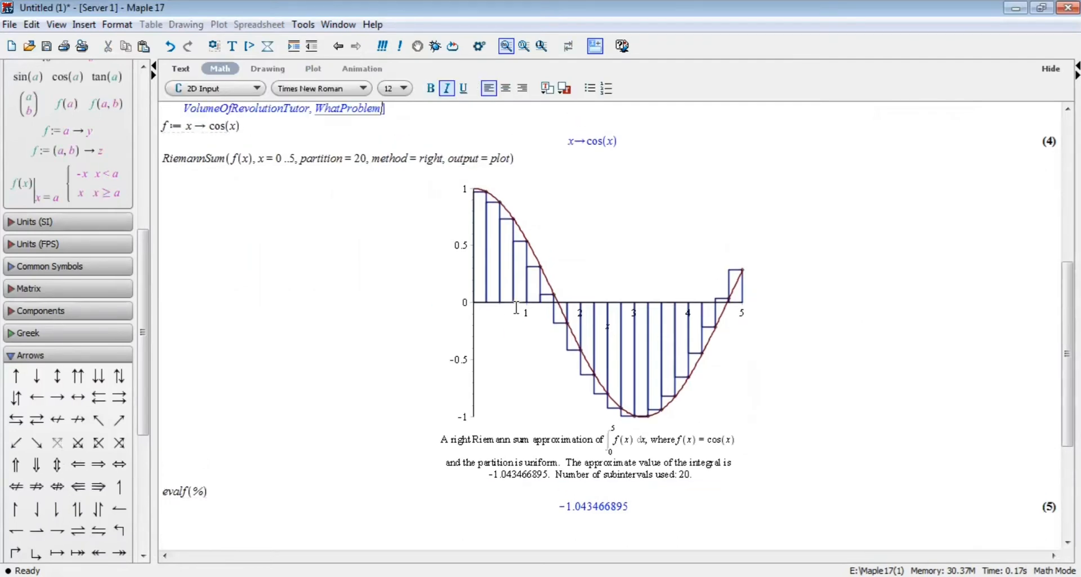
scroll(516, 307, "up", 1)
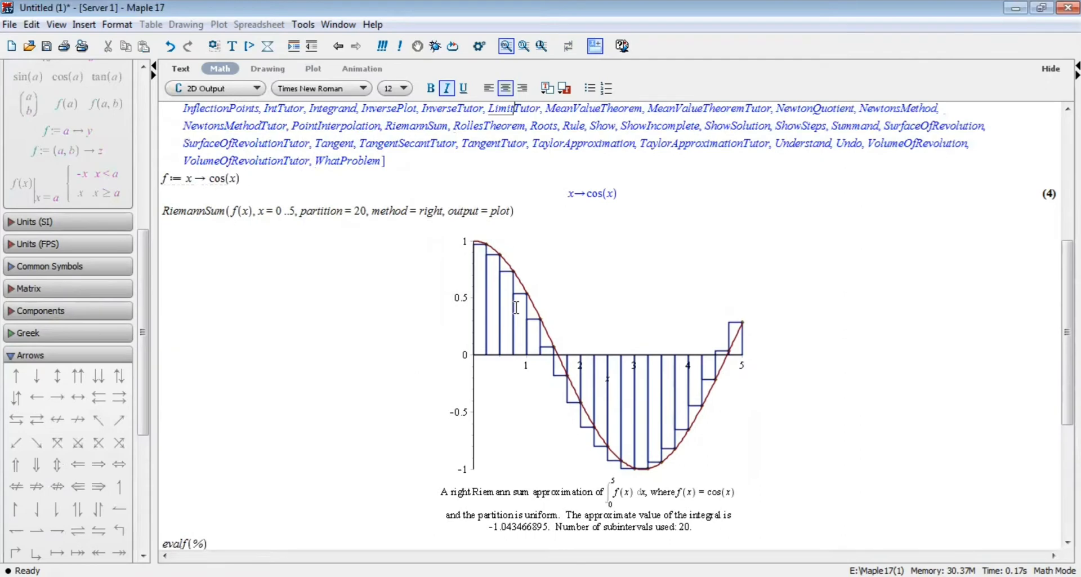
left_click(516, 306)
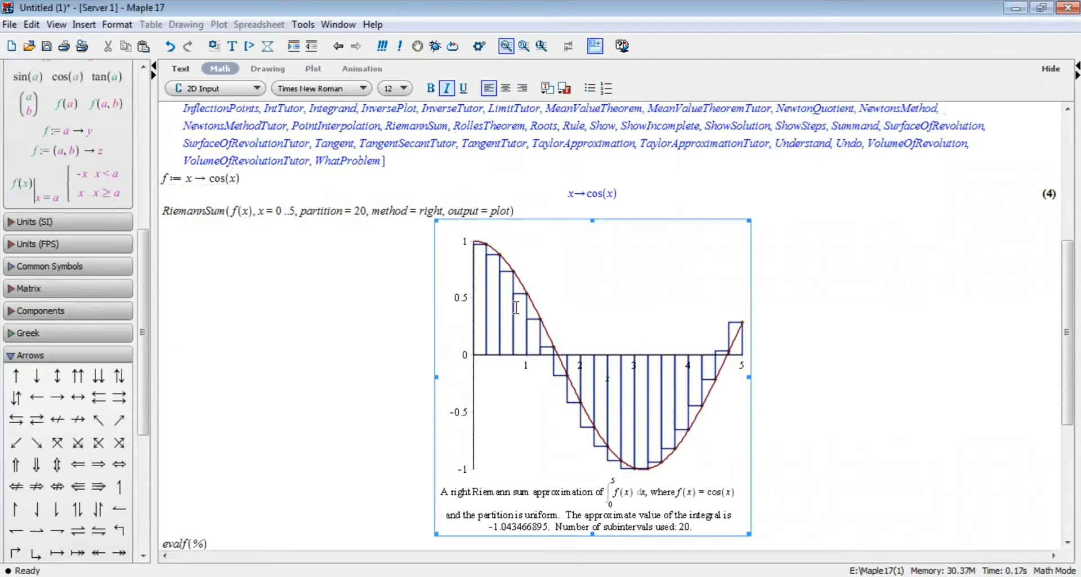
key("Down")
key("Down")
key("Down")
key("Down")
key("Down")
key("Down")
key("Down")
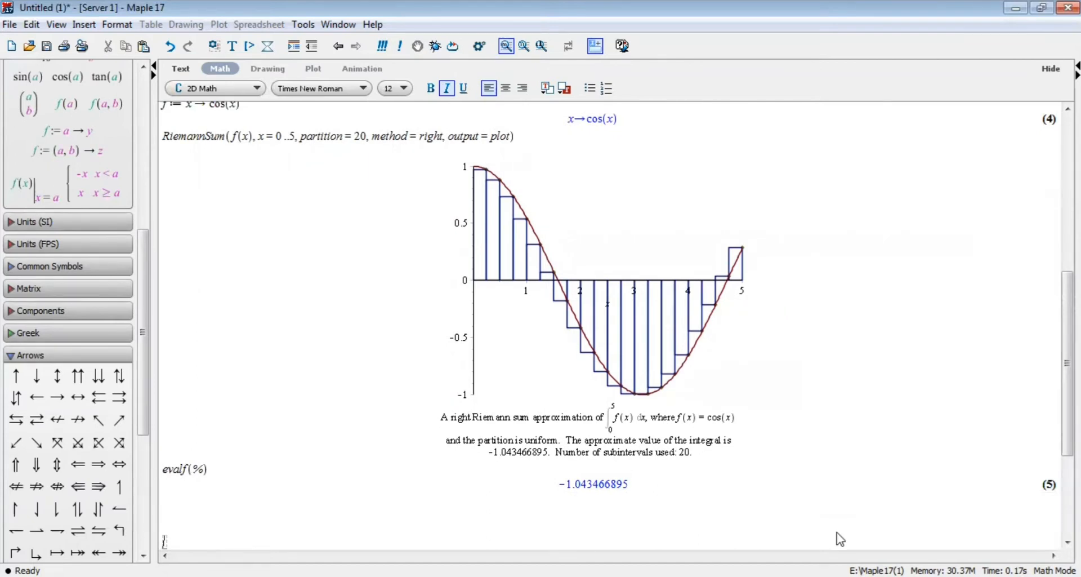
- Switch to the Word lesson and read Contoh 2.1 and the Riemann sum plot of Contoh 2.2
key("alt+Tab")
left_click(554, 314)
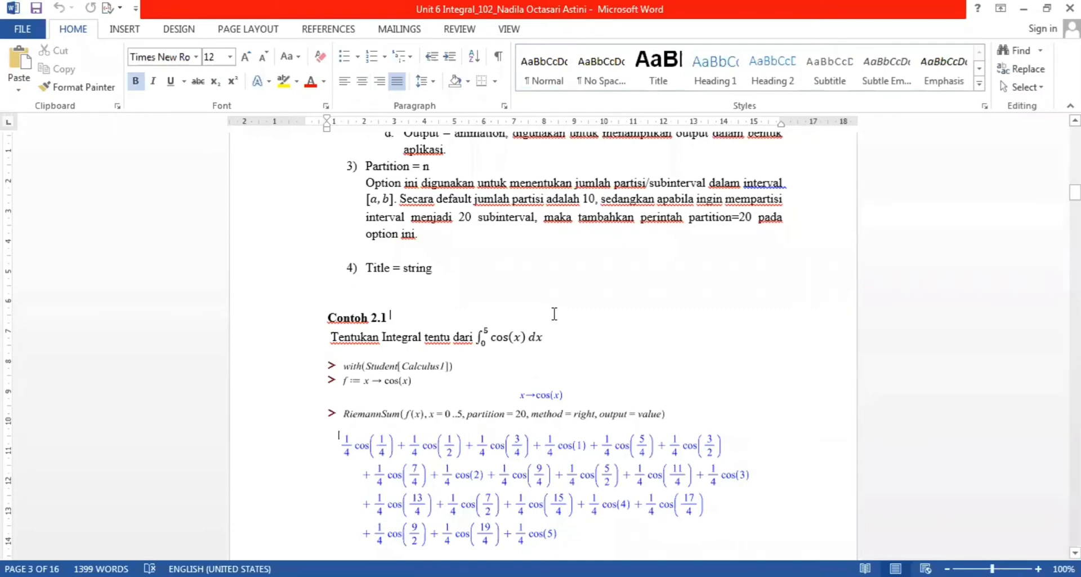
key("Down")
key("Down")
key("Down")
key("Down")
key("Down")
key("Down")
key("Down")
key("Down")
key("Down")
key("Down")
key("Down")
key("Down")
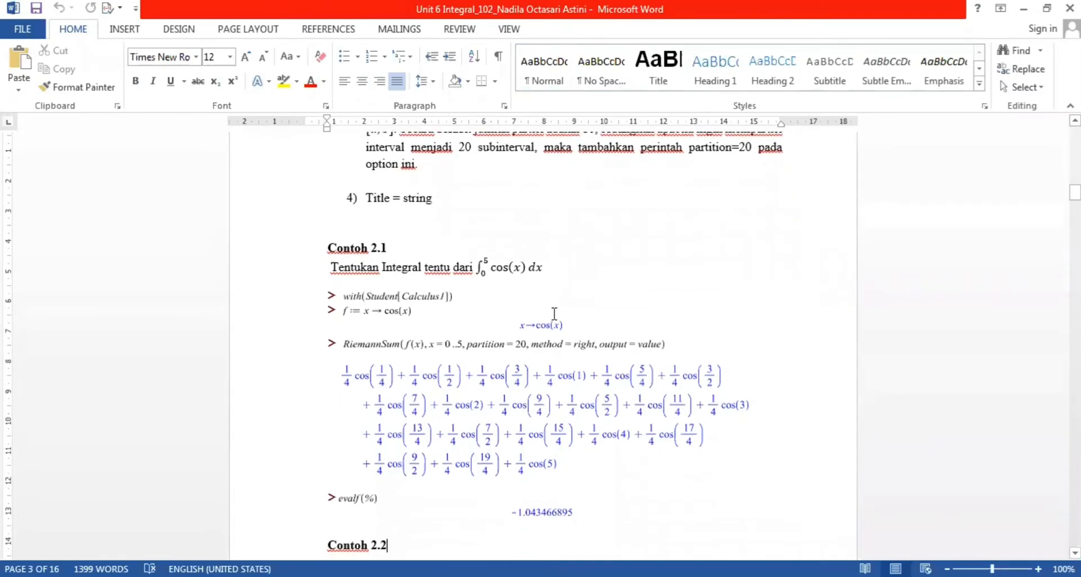
key("Down")
key("Down")
key("Down")
key("Down")
key("Down")
key("Down")
key("Down")
key("Down")
key("Down")
key("Down")
key("Down")
key("Down")
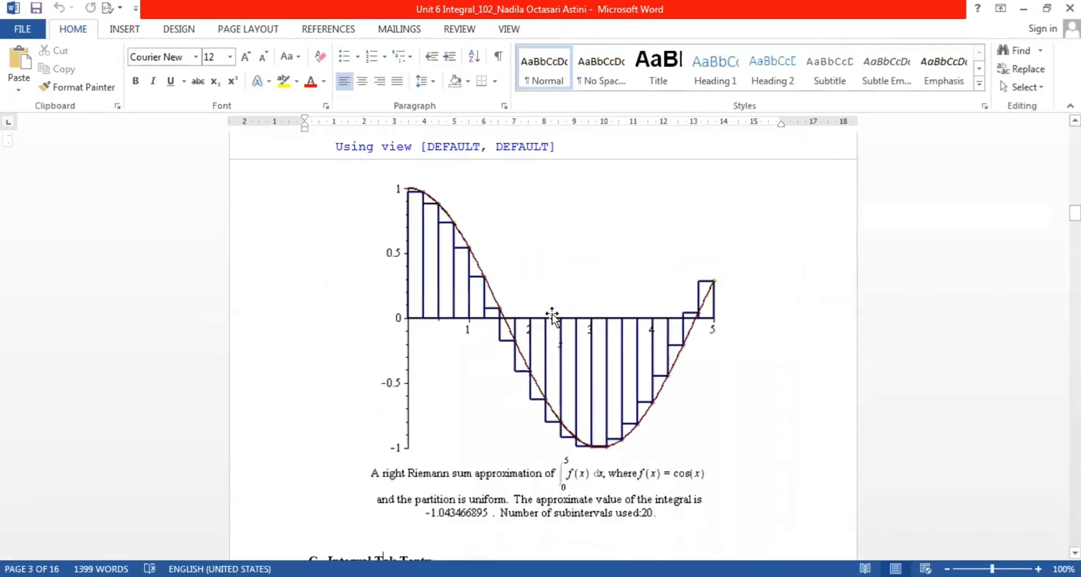
- Read section C, Integral Tak Tentu, including the definition of the indefinite integral and the int(f(x), x = a..b) syntax
key("Down")
key("Down")
key("Down")
key("Down")
key("Down")
key("Down")
key("Down")
key("Down")
key("Down")
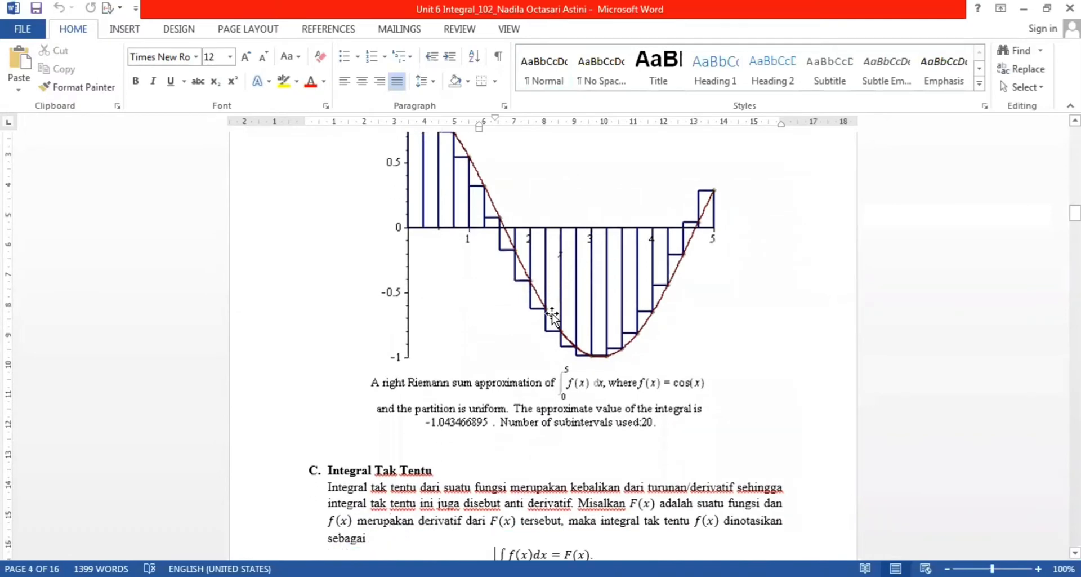
key("Down")
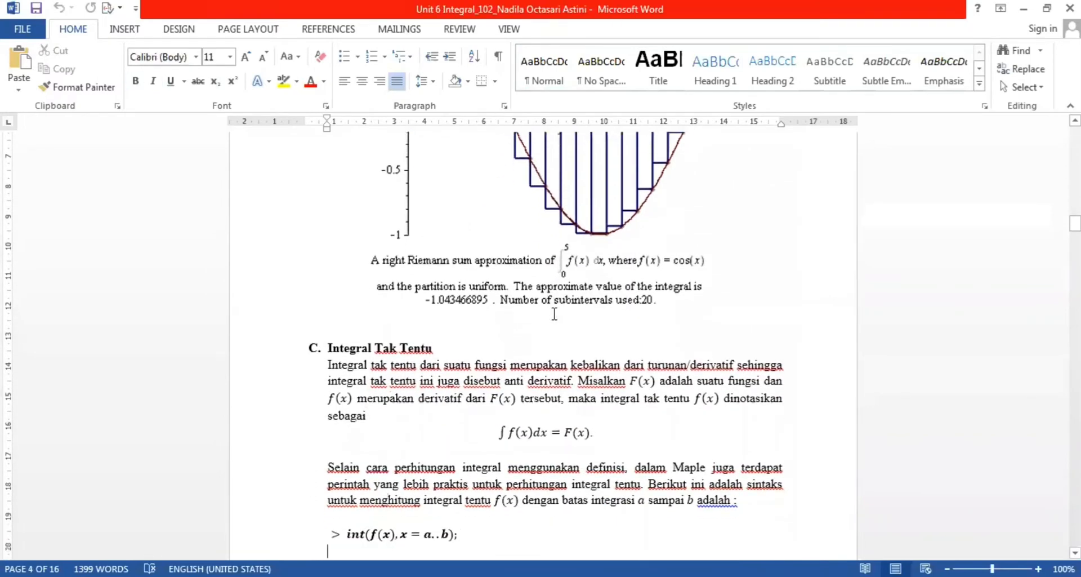
type("Contoh 3.1 Tentukan hasil integral tak tentu ∫ 2x2 − 3x + 1 dx > with(Student[Calculus1]) > ∫2x2 − 3x + 1 dx")
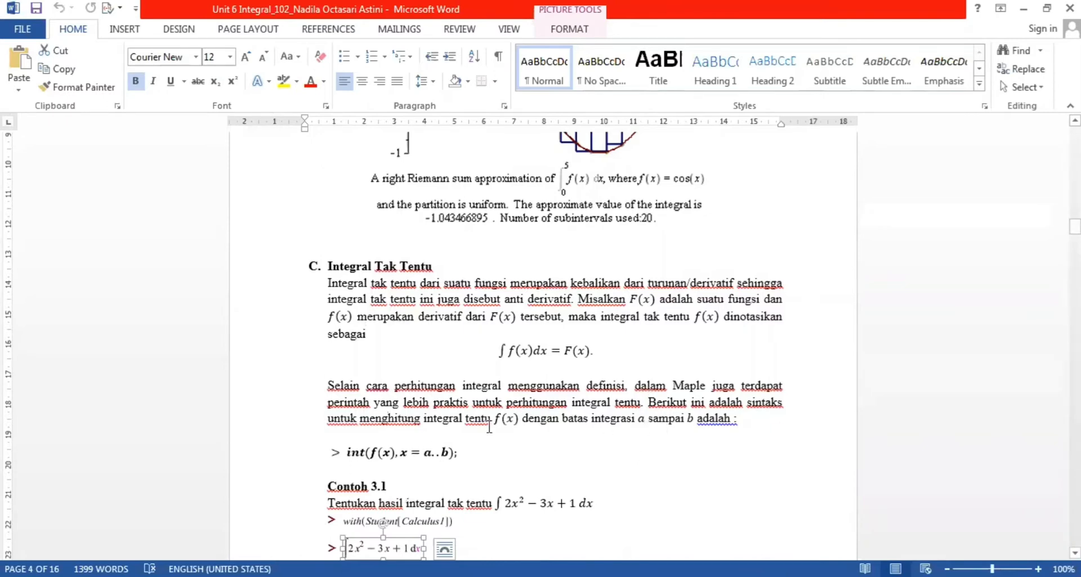
left_click_drag(313, 453, 467, 453)
left_click(558, 451)
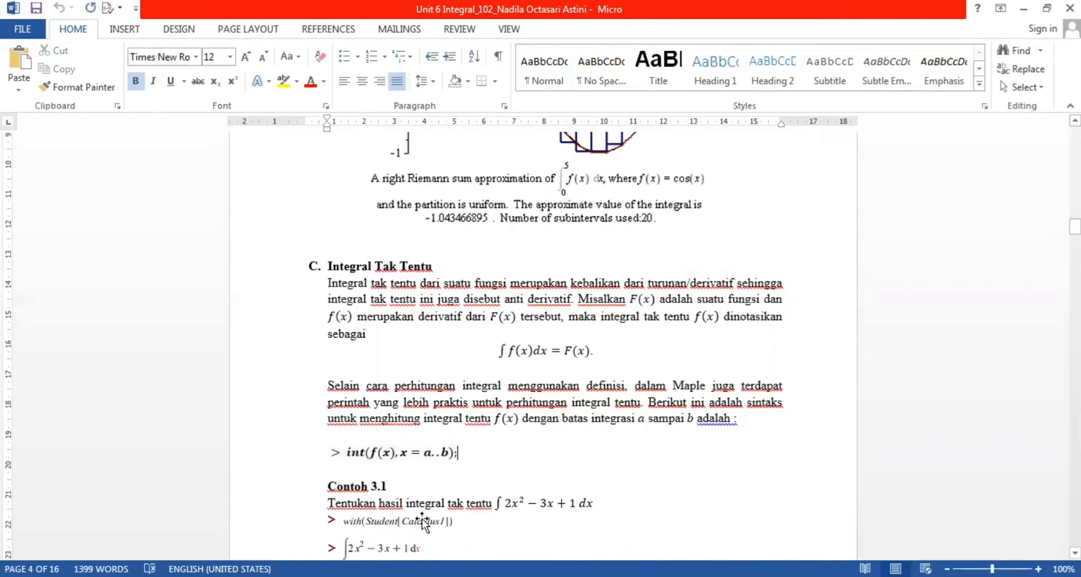
key("Down")
key("Down")
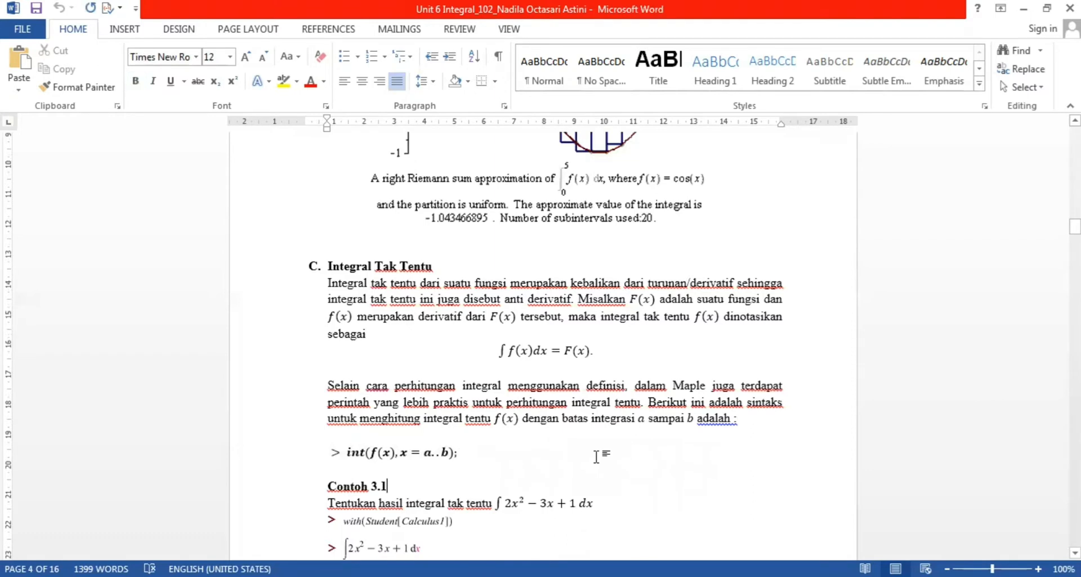
- Examine the indefinite integral examples Contoh 3.1 and Contoh 3.2, up to the start of section D
scroll(597, 457, "down", 4)
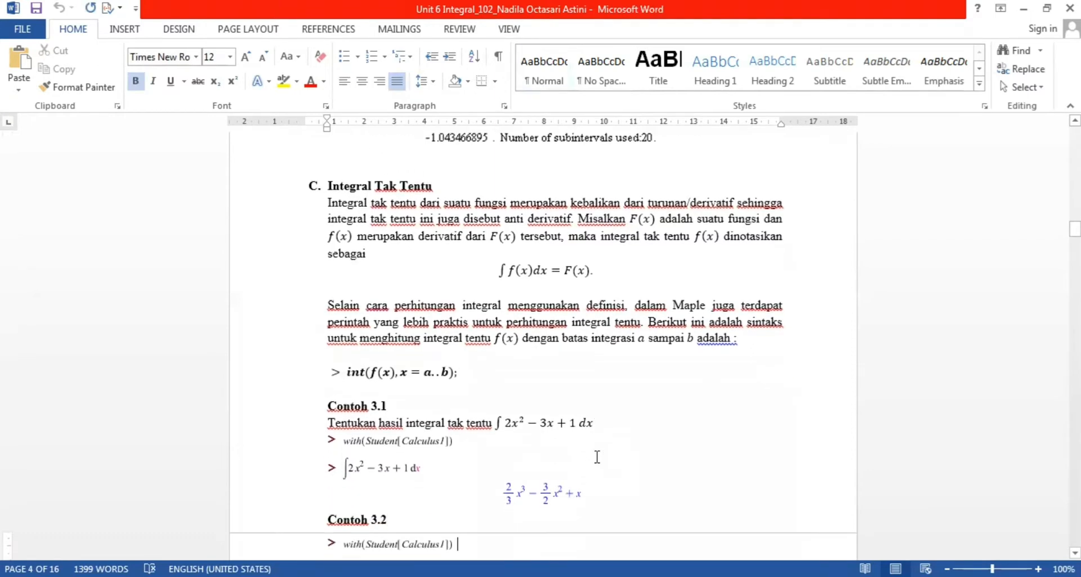
key("Down")
key("Down")
key("Down")
key("Down")
key("Down")
key("Down")
key("Down")
key("Down")
key("Down")
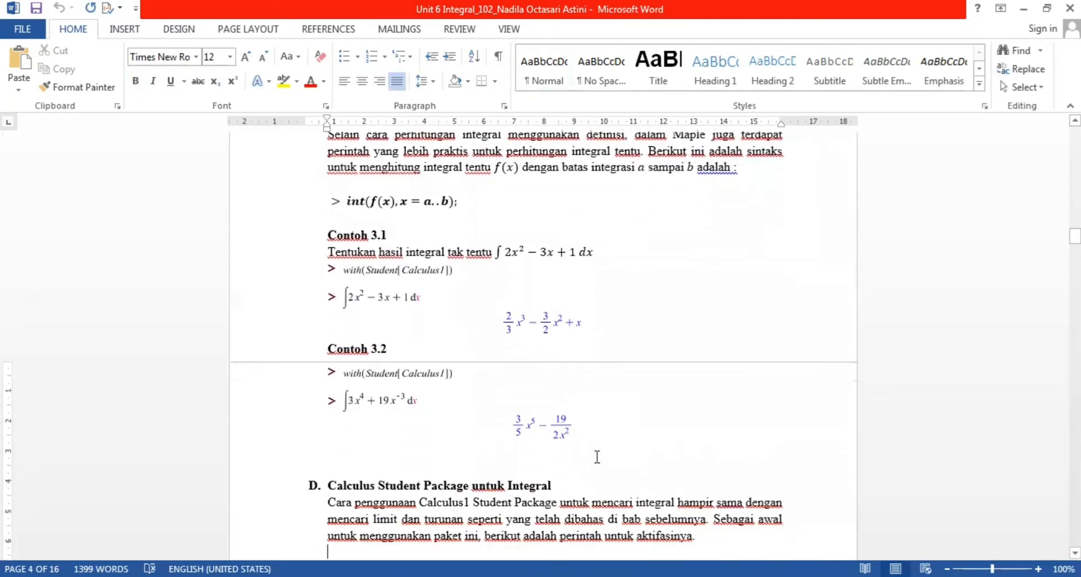
key("Down")
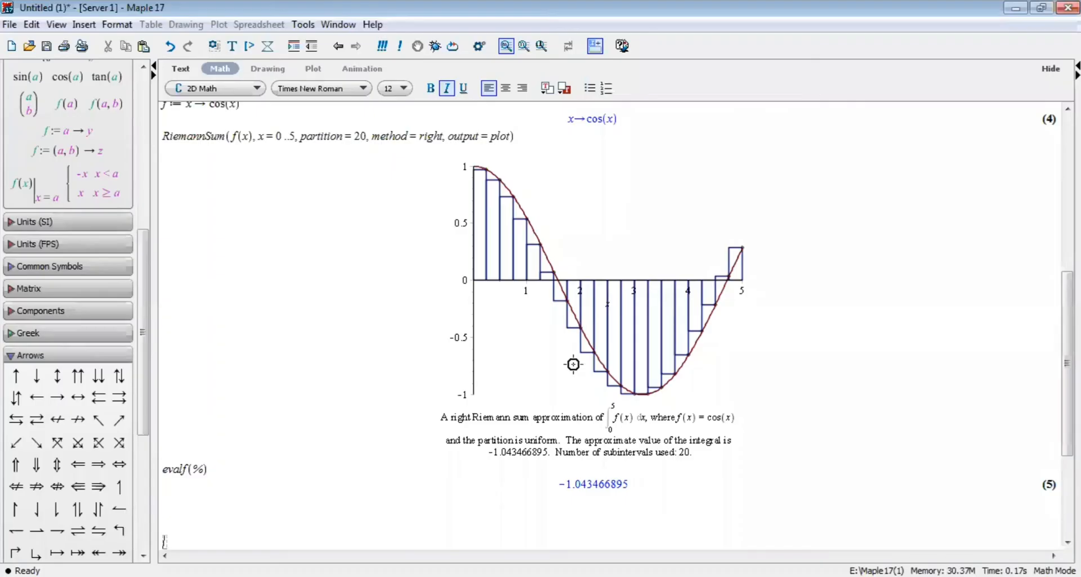
- Load the Student[Calculus1] package with with(Student[Calculus1]) on a blank line below the evalf(%) result
scroll(364, 532, "down", 5)
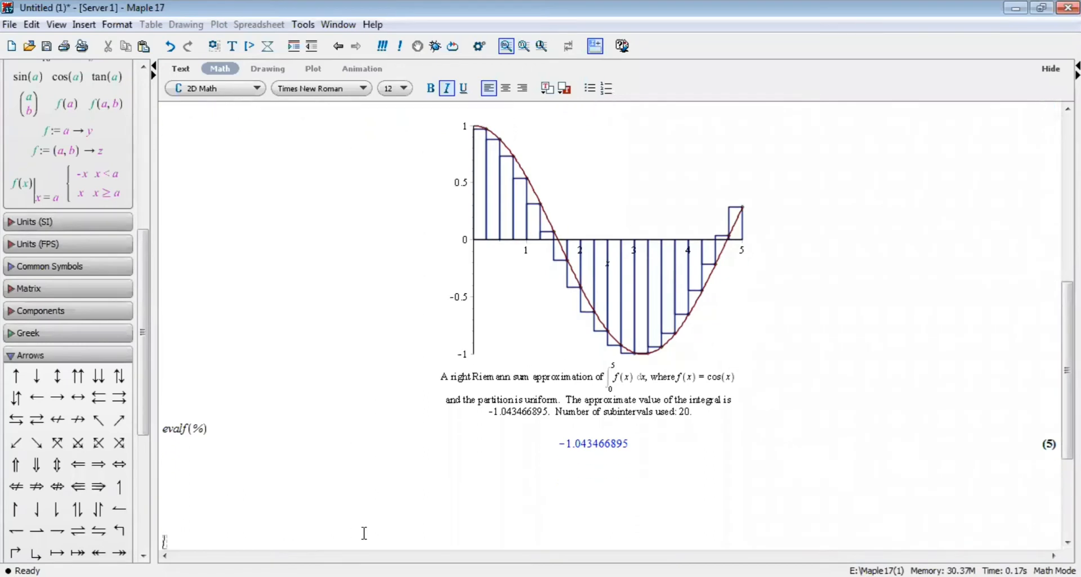
scroll(364, 533, "down", 2)
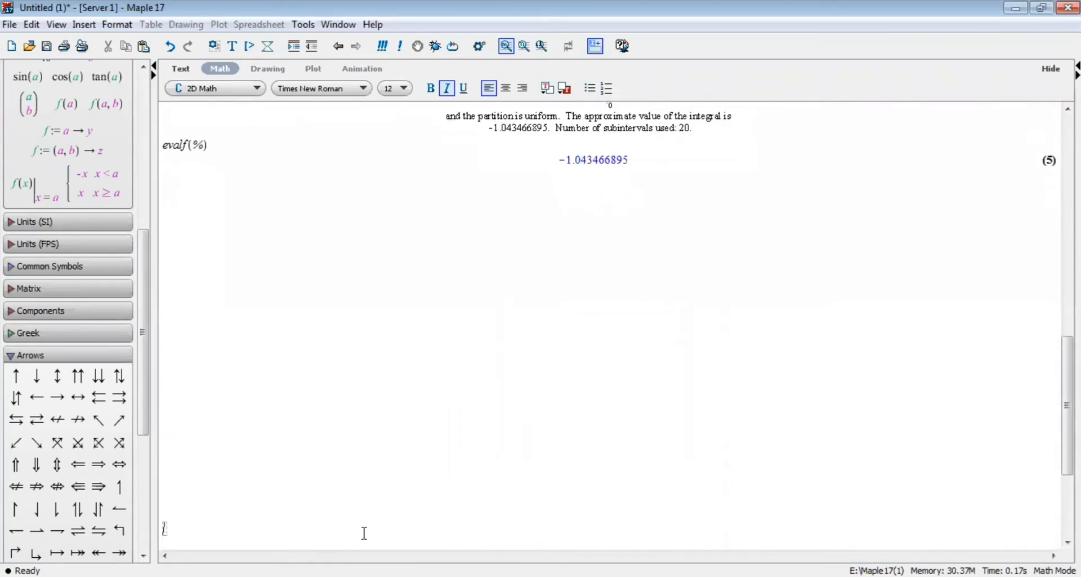
key("Up")
key("Up")
key("Up")
key("Up")
key("Up")
key("Up")
key("Up")
key("Up")
key("Up")
key("Up")
key("Up")
key("Up")
key("Up")
key("Up")
key("Up")
key("Up")
key("Up")
key("Up")
key("Up")
key("Up")
key("Up")
key("Up")
key("Up")
type("with(Student[")
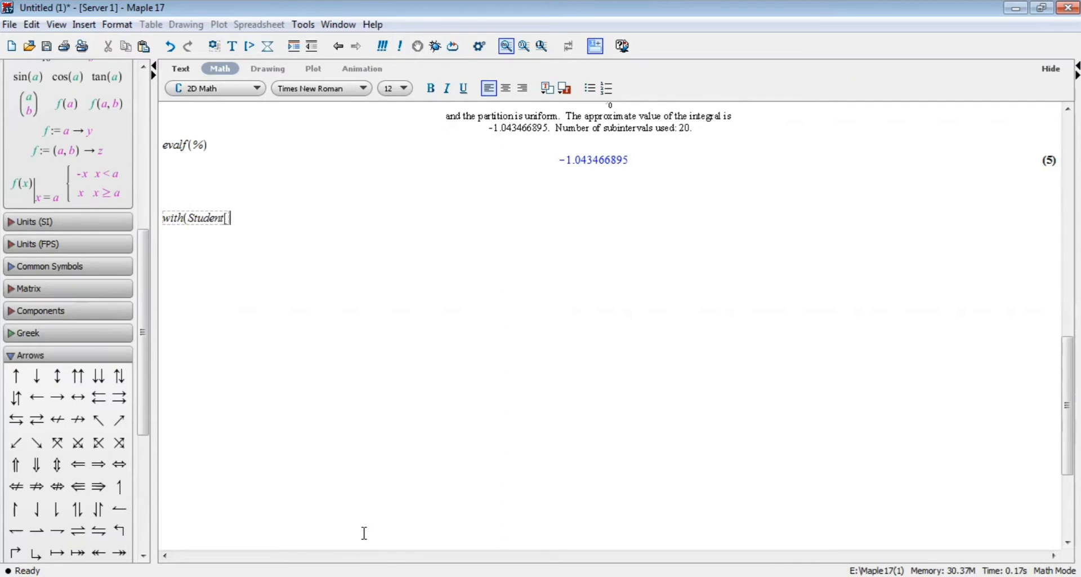
type("Ca")
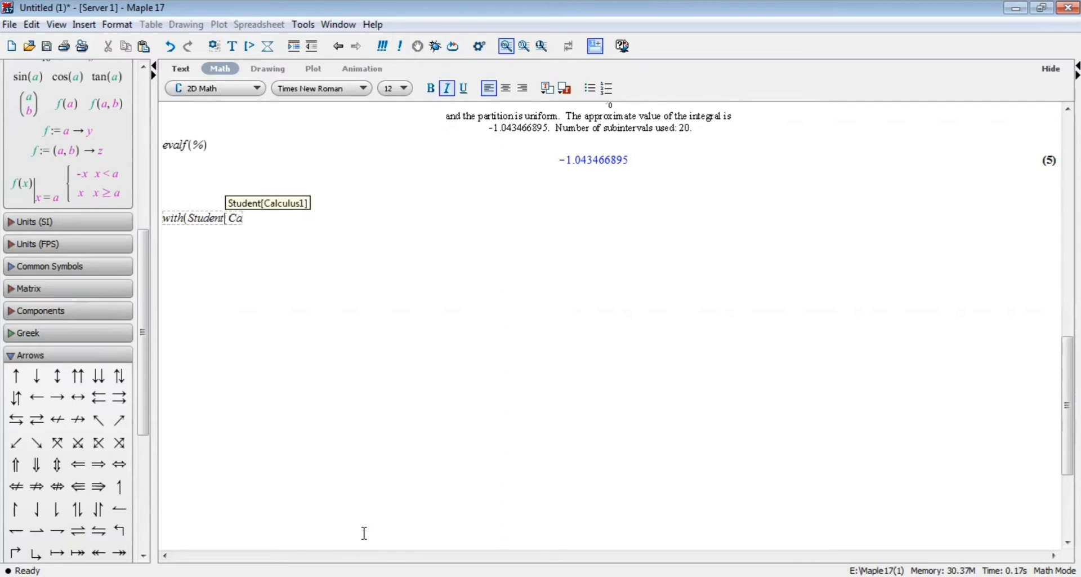
type("lculus1])")
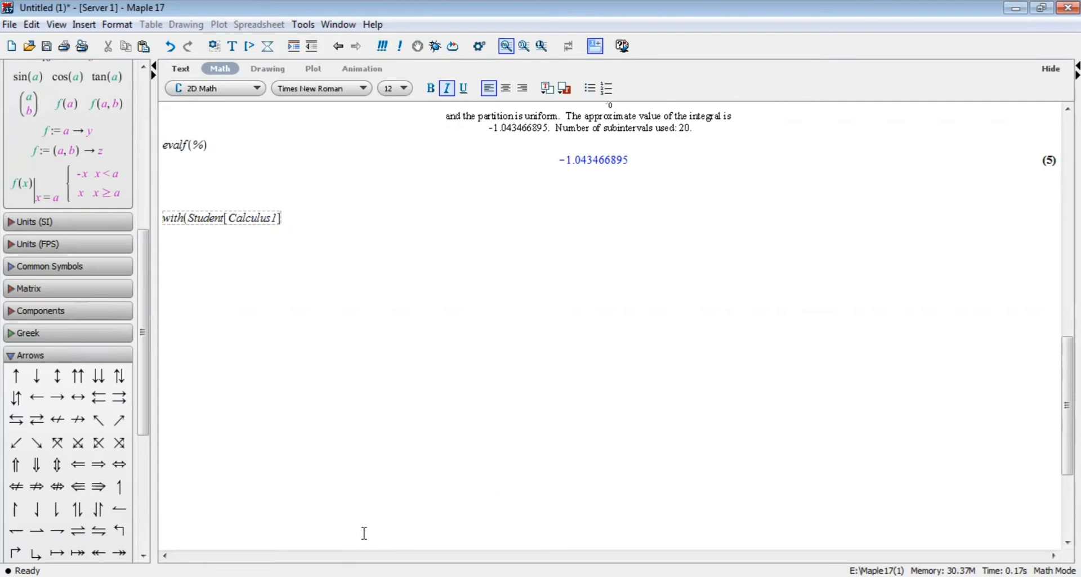
key("Return")
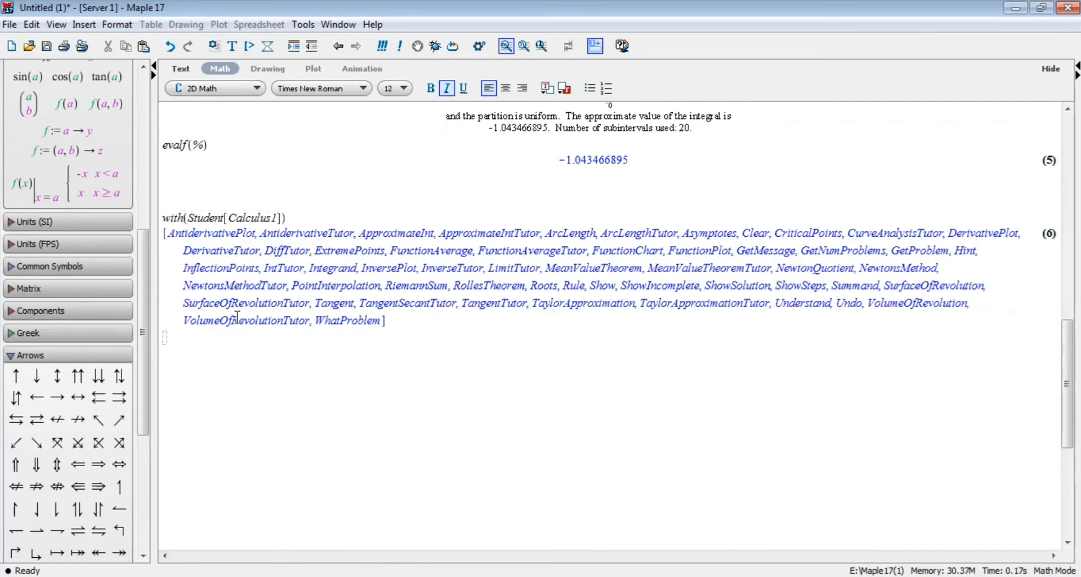
- Insert an indefinite integral template, enter 2x^2 - 3x + 1 as the integrand with respect to x, and evaluate it
left_click(144, 66)
left_click(144, 66)
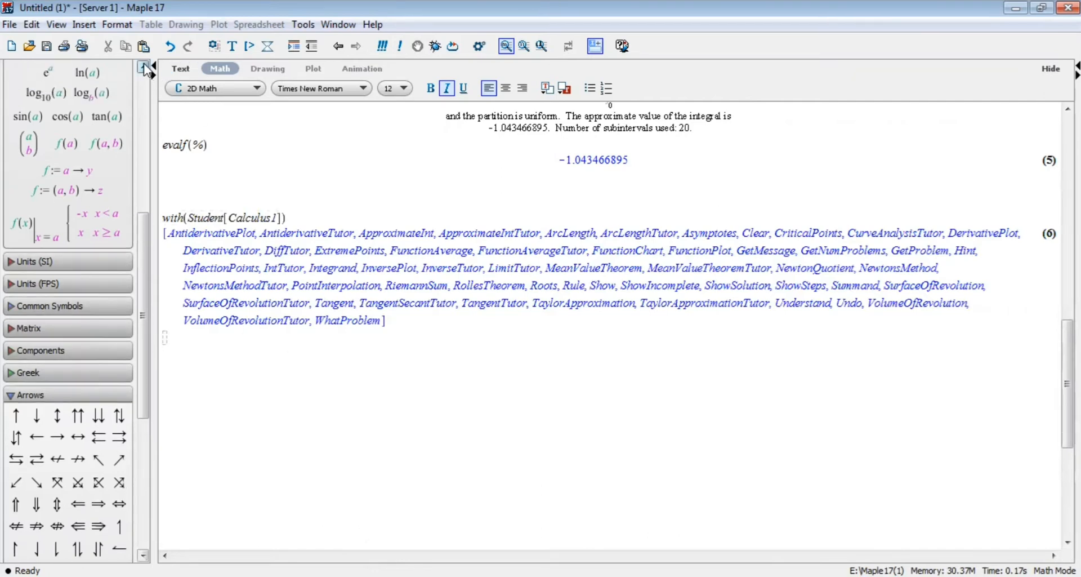
left_click(144, 65)
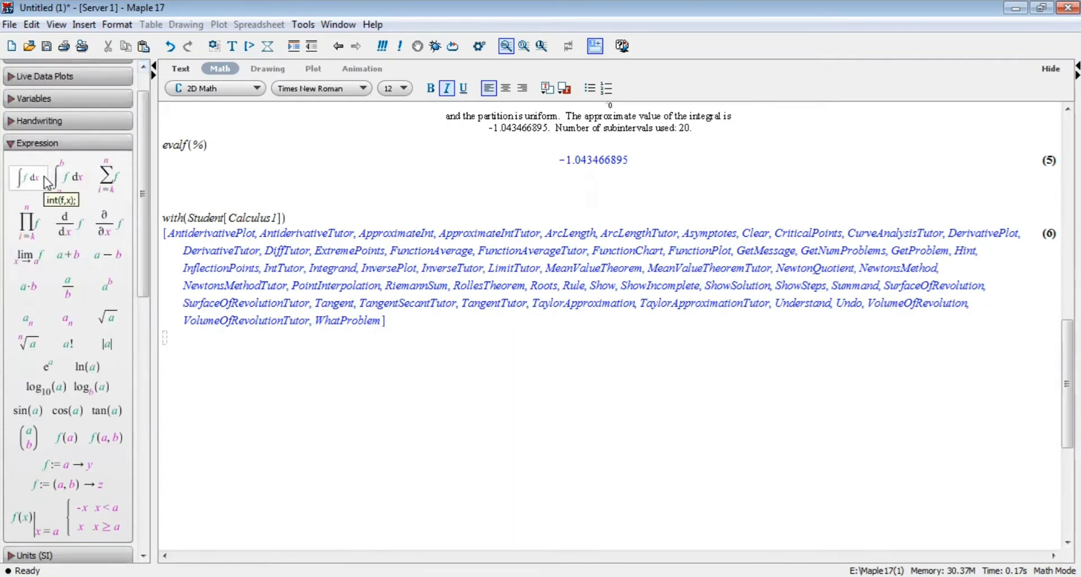
left_click(46, 181)
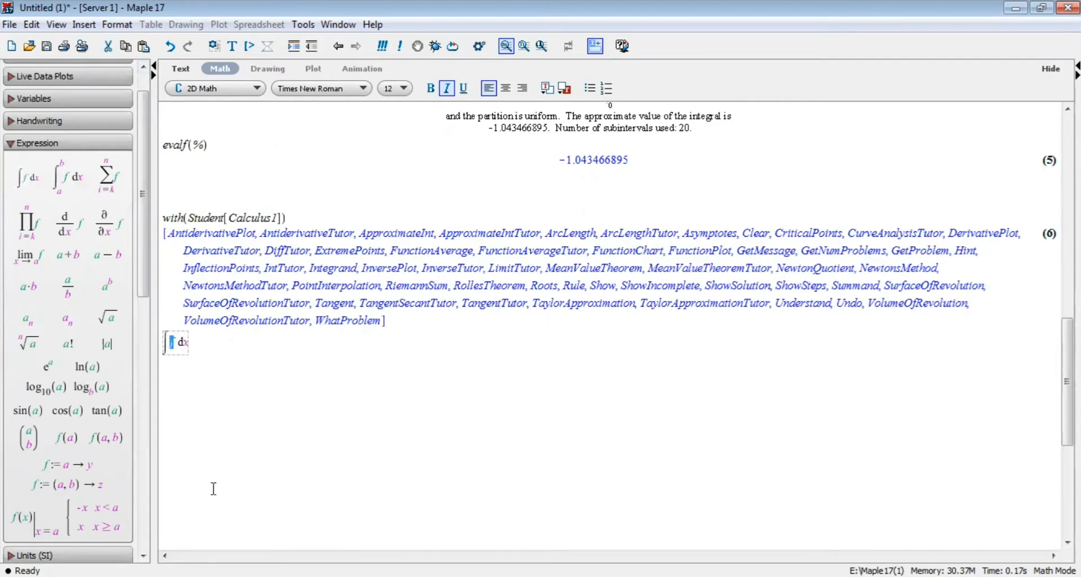
type("2x")
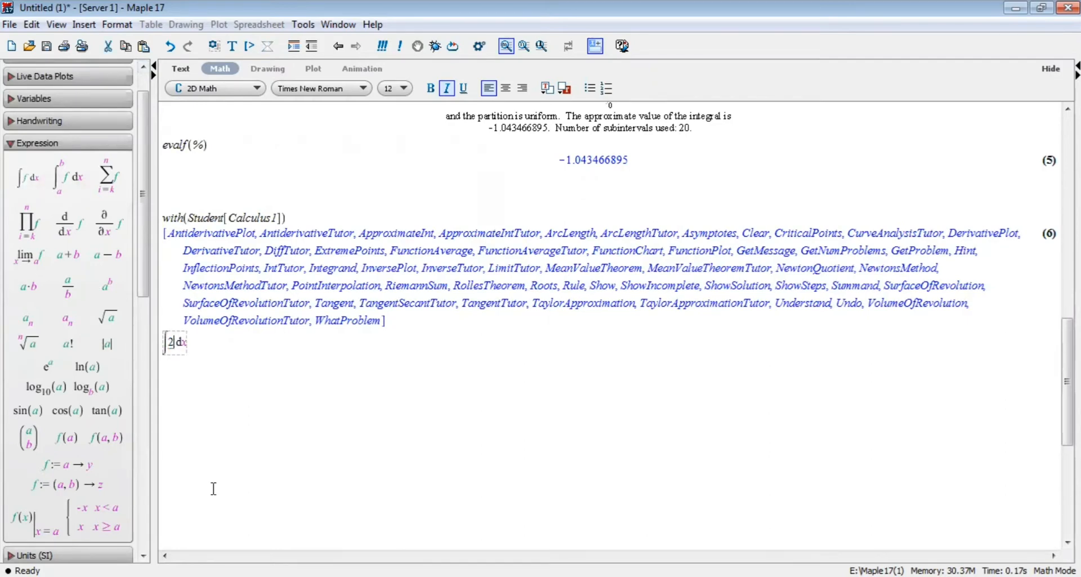
type("^2")
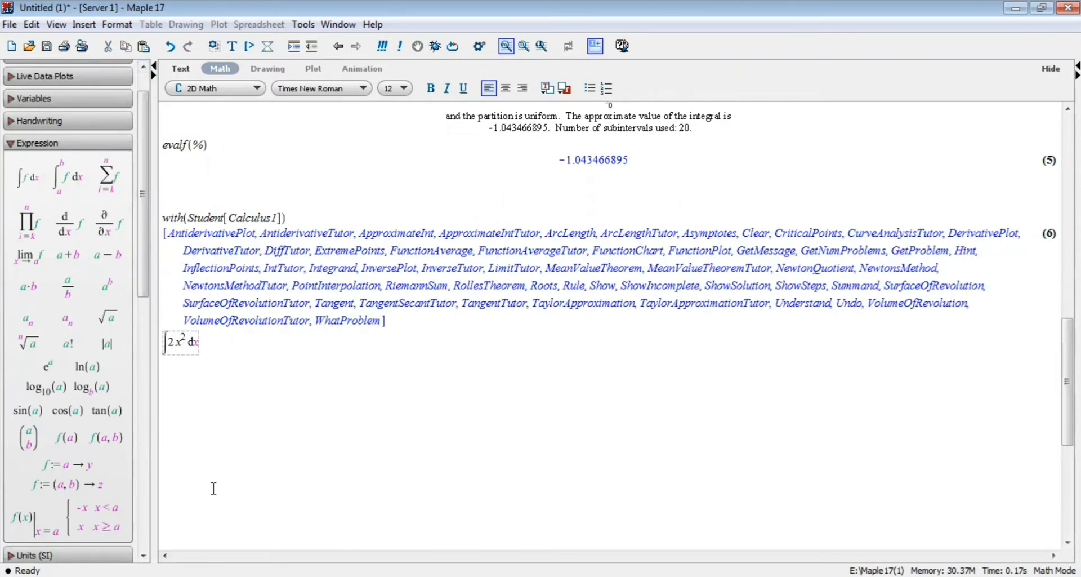
type("3x + 1")
key("Right")
key("Right")
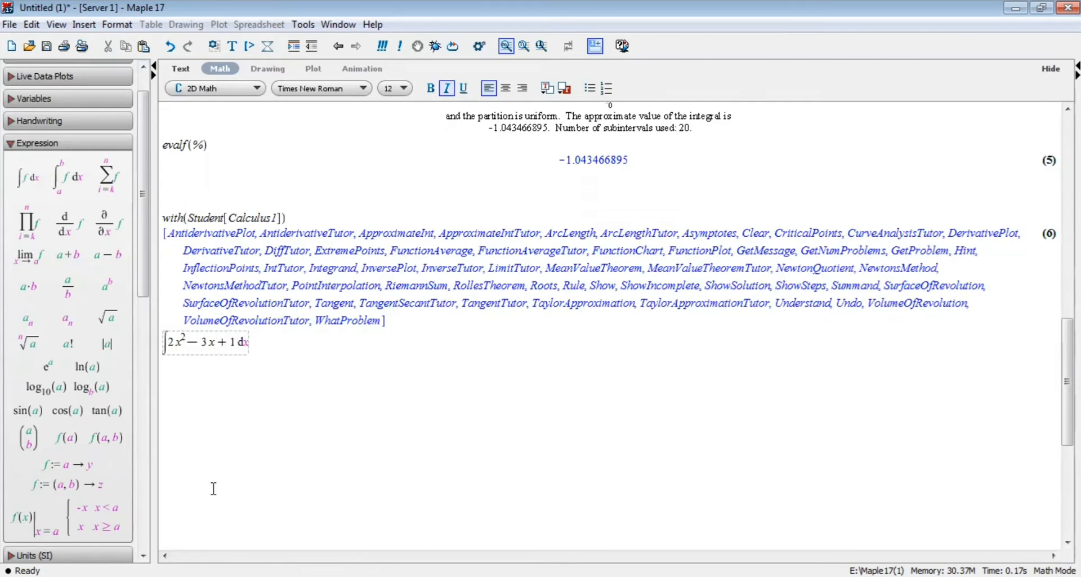
key("Return")
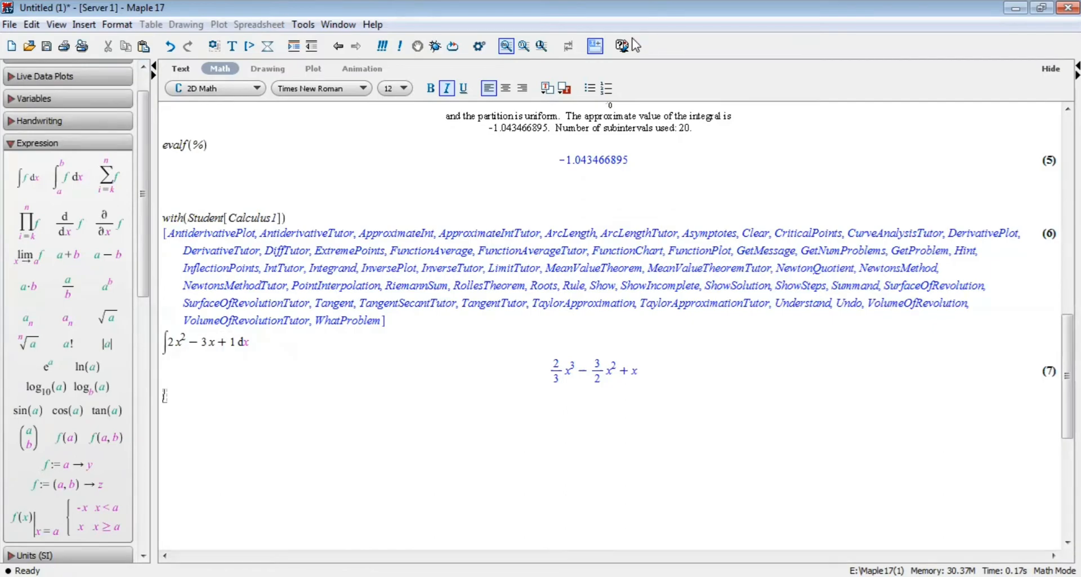
- Switch to the Word lesson and review the int syntax, Contoh 3.1 and 3.2, and the start of section D on the Calculus Student Package
key("alt+Tab")
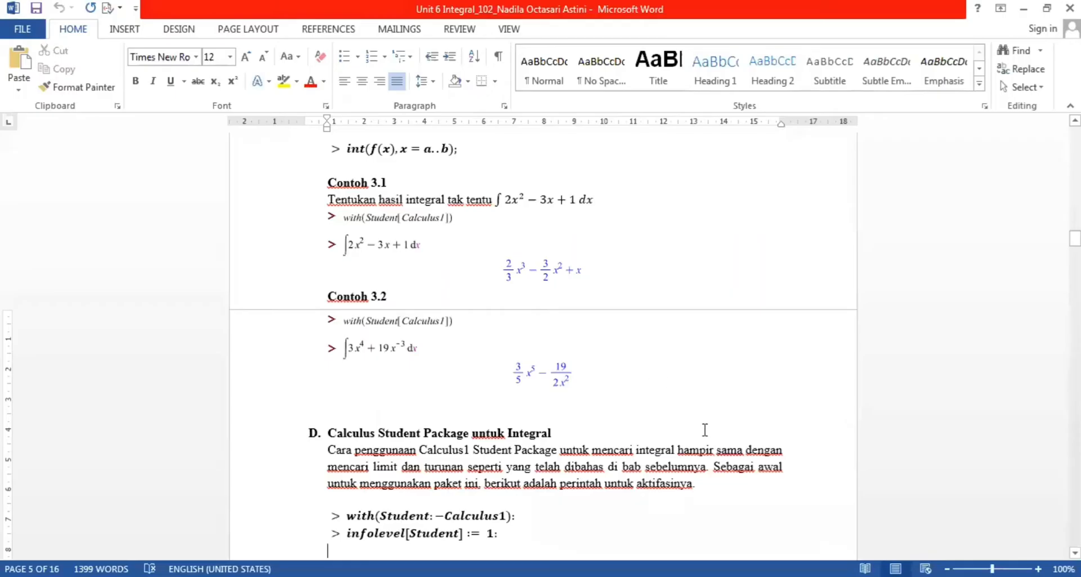
left_click(556, 341)
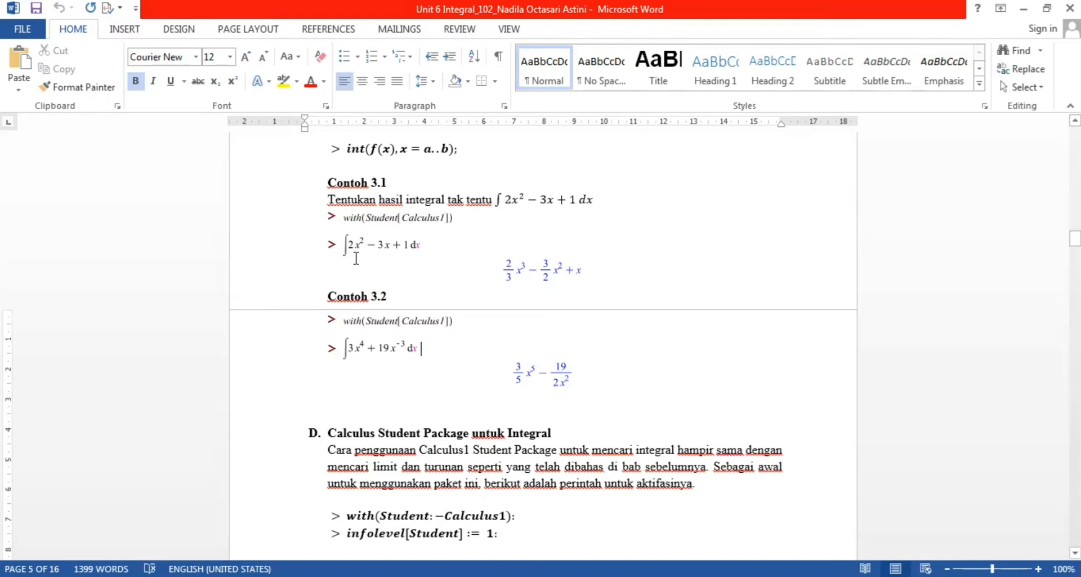
left_click(366, 148)
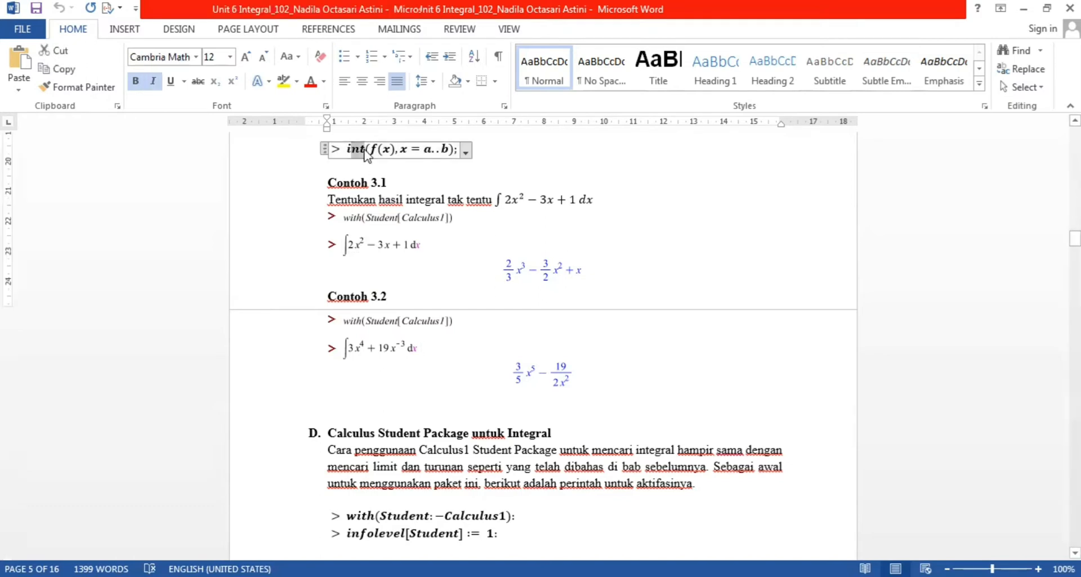
left_click(485, 354)
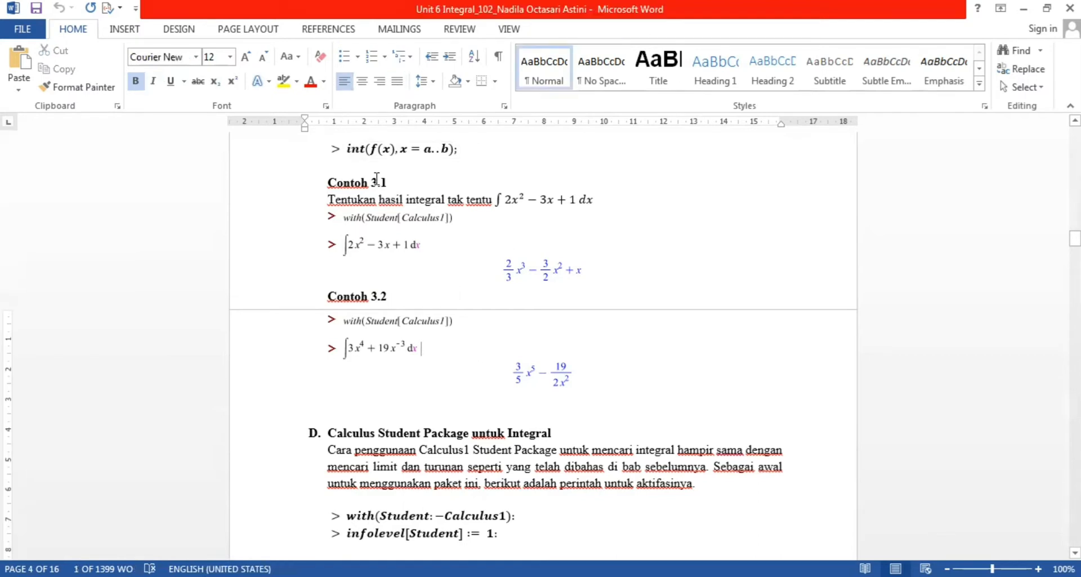
left_click(669, 407)
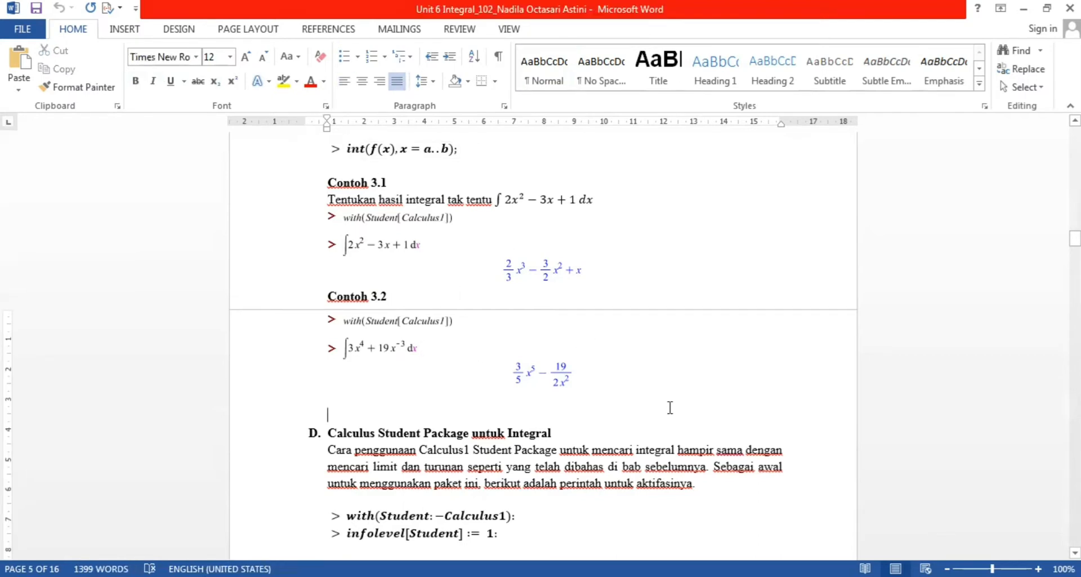
key("Down")
key("Down")
key("Down")
key("Down")
key("Down")
scroll(670, 408, "down", 3)
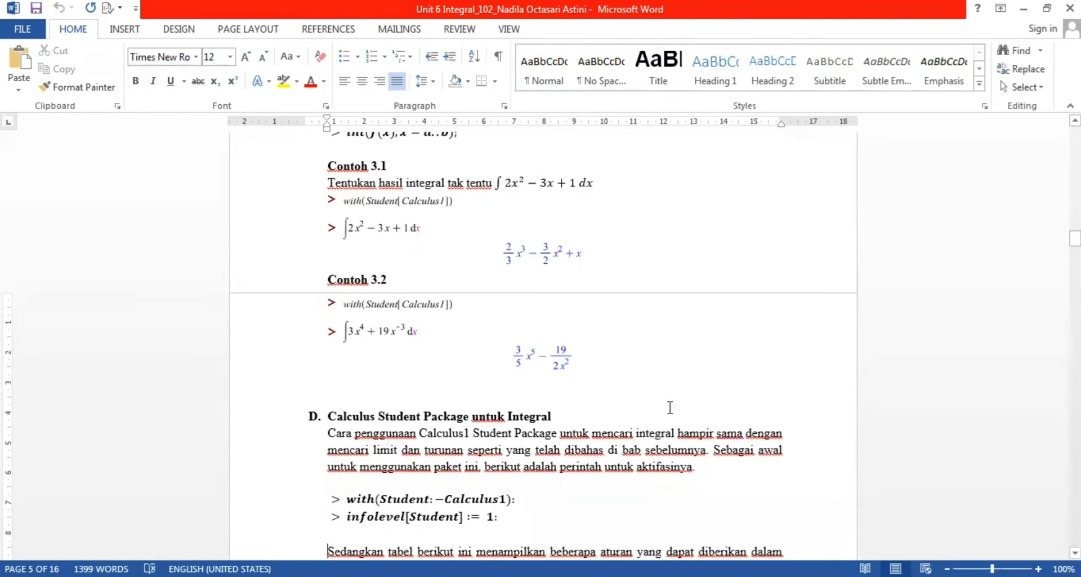
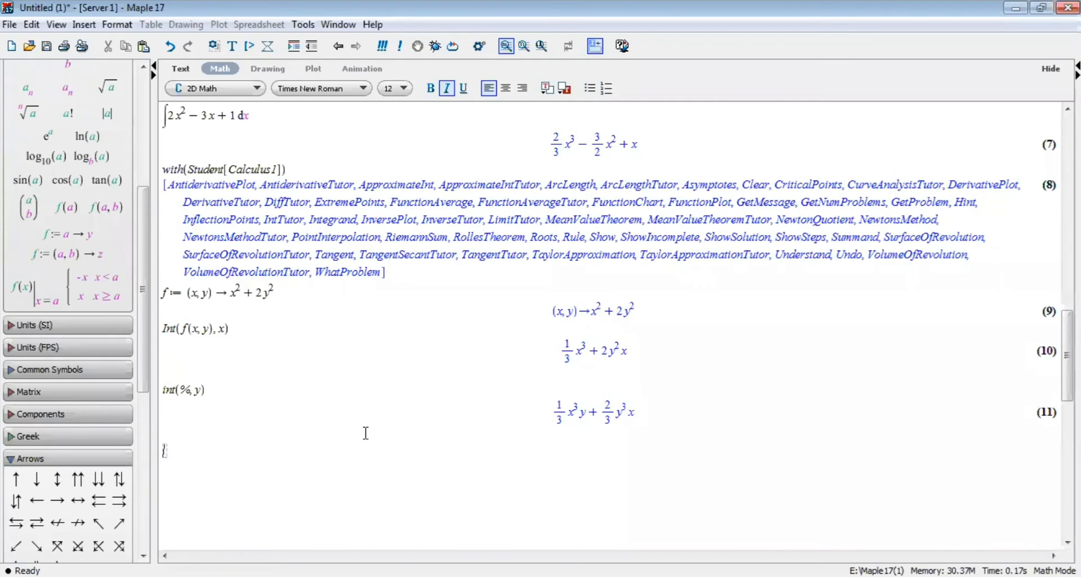
- Load the Student[Calculus1] package again on the line below the int(%, y) result
type("with(Student")
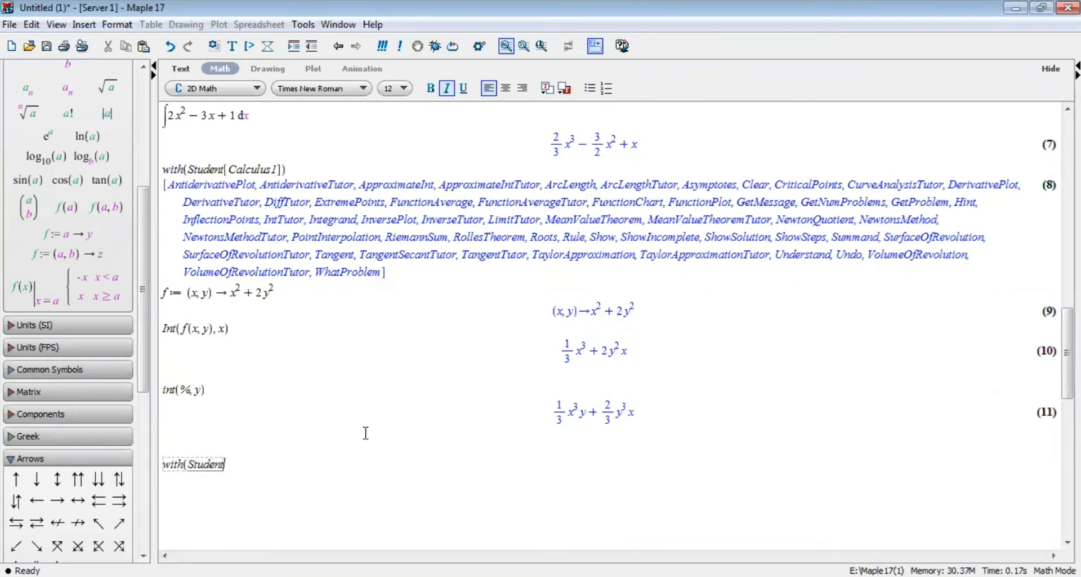
type("[C")
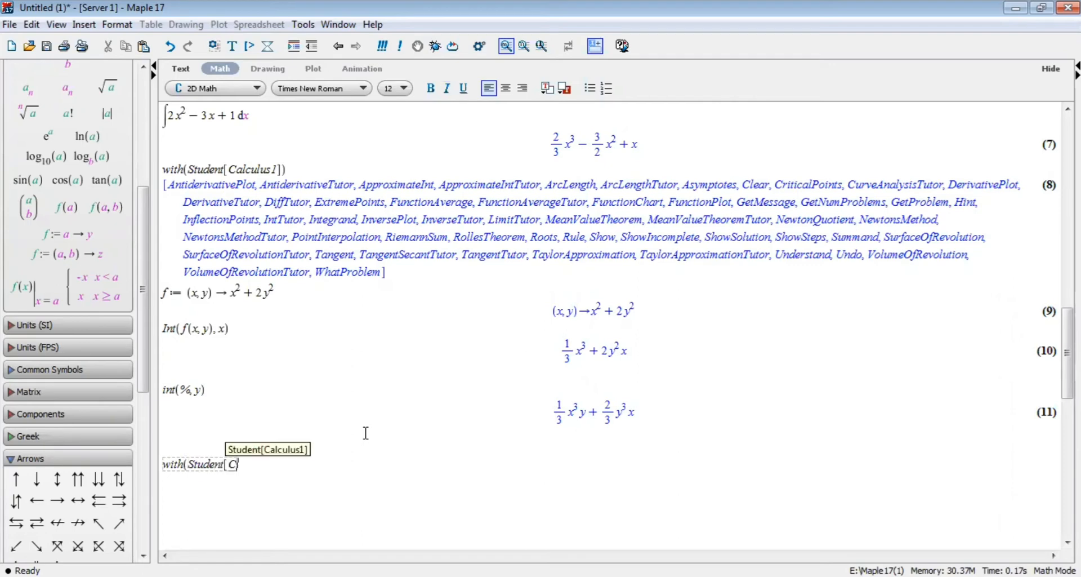
type("alculus1")
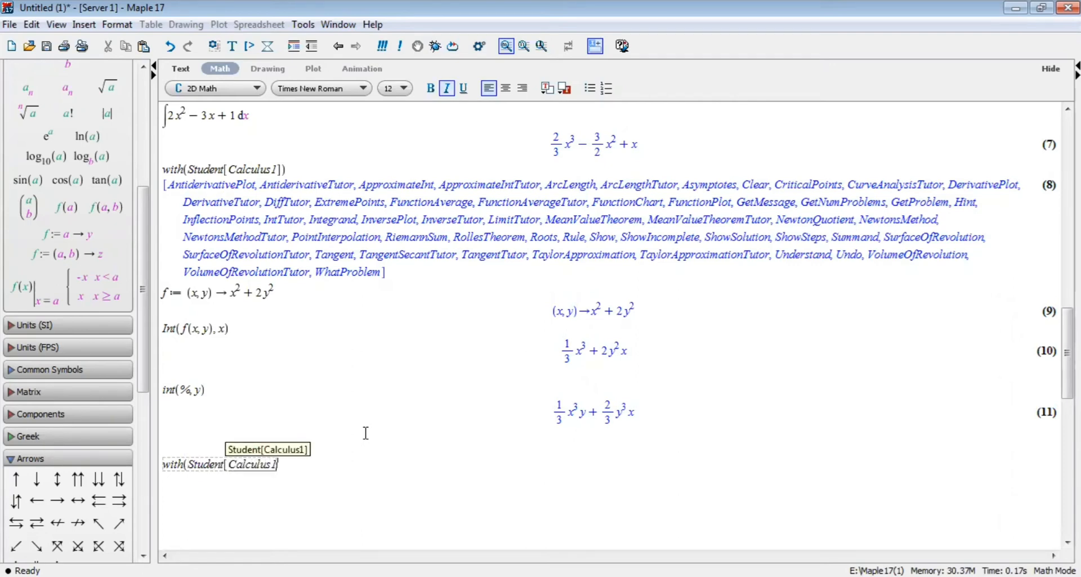
type("])")
key("Return")
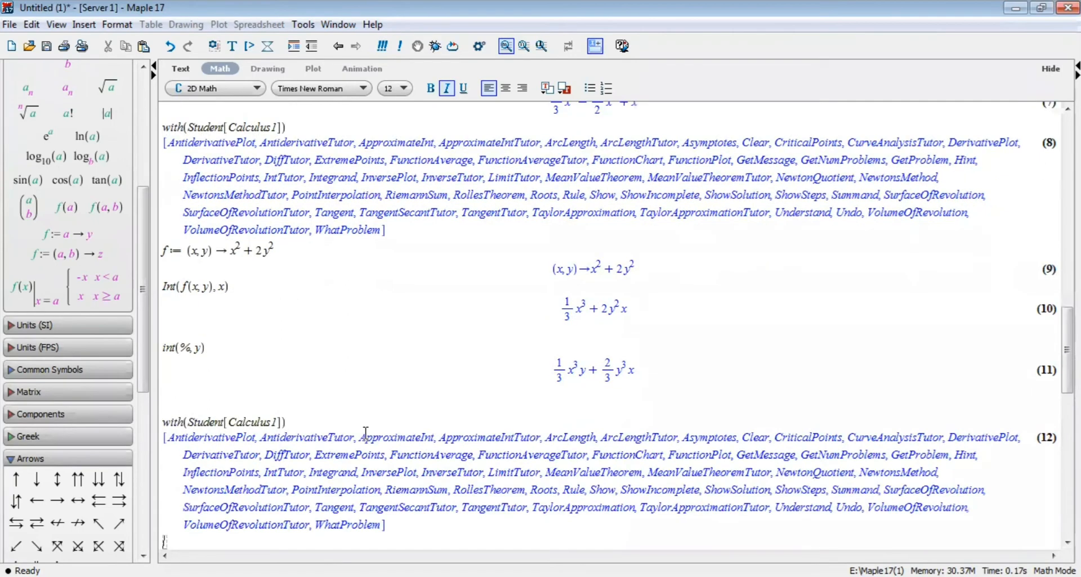
- Define the function f1 := x → -x^2 below the package's command list
scroll(366, 432, "down", 5)
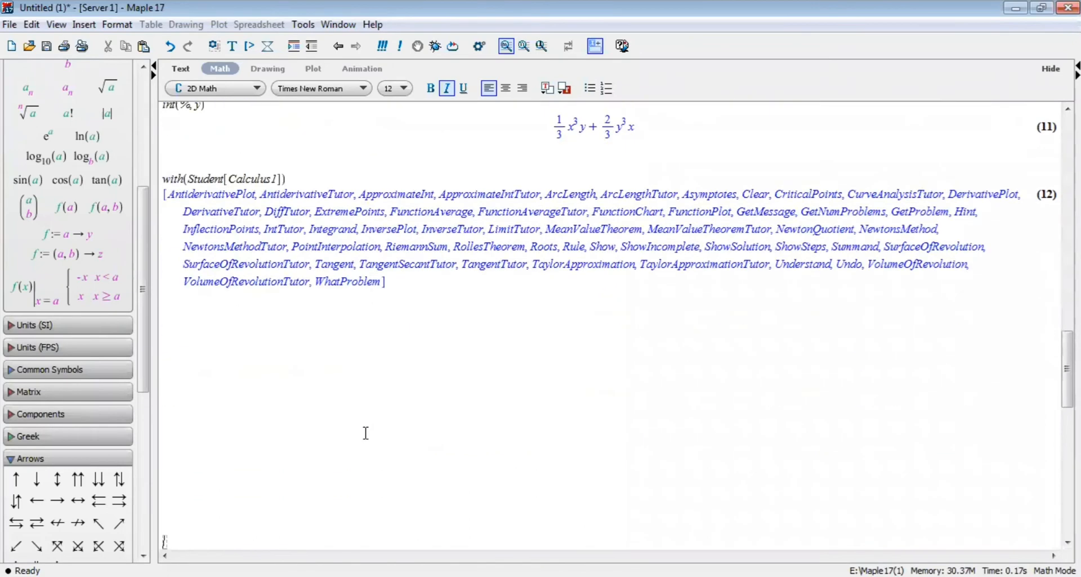
key("Up")
key("Up")
key("Up")
key("Up")
key("Up")
key("Up")
key("Up")
key("Up")
key("Up")
key("Up")
key("Up")
key("Up")
key("Up")
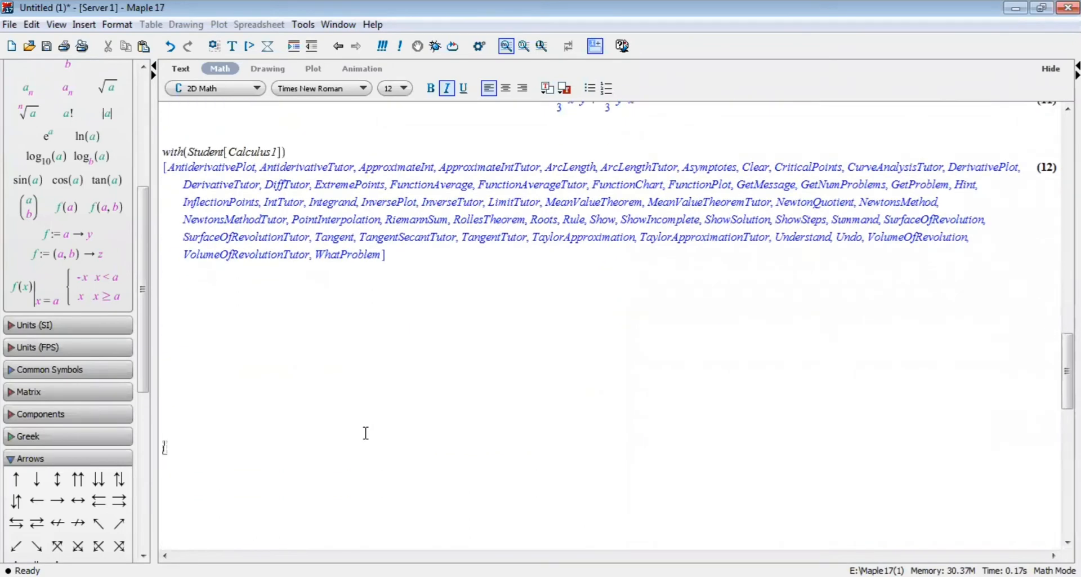
key("Up")
key("Up")
key("Up")
key("Up")
key("Up")
key("Up")
type("f1 := x")
left_click(58, 500)
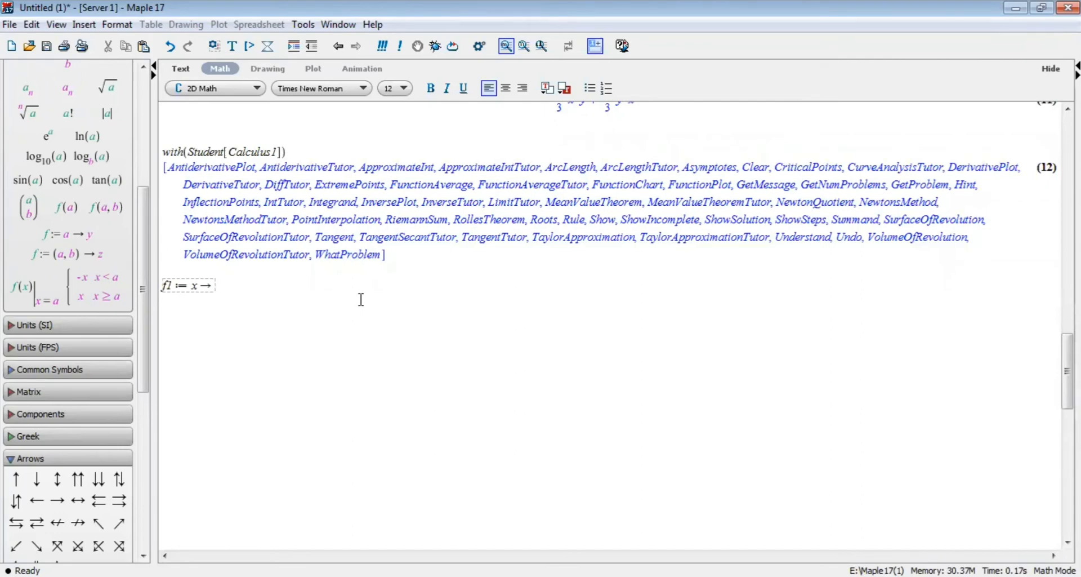
type("-x^2")
key("Return")
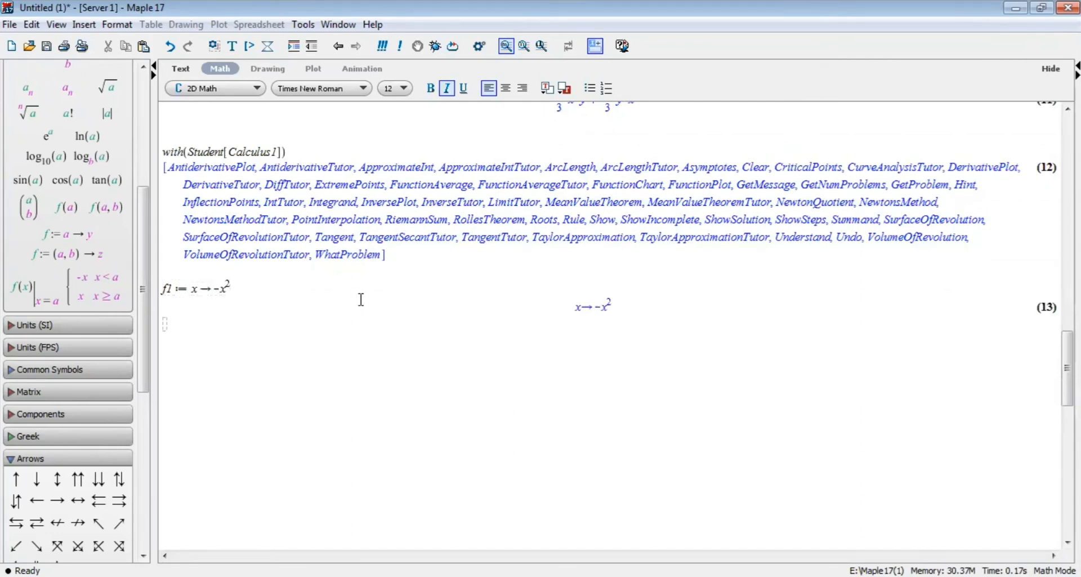
- Define a second function f2 := x → -2x^2 below f1
type("f2 := x")
left_click(57, 500)
type("-")
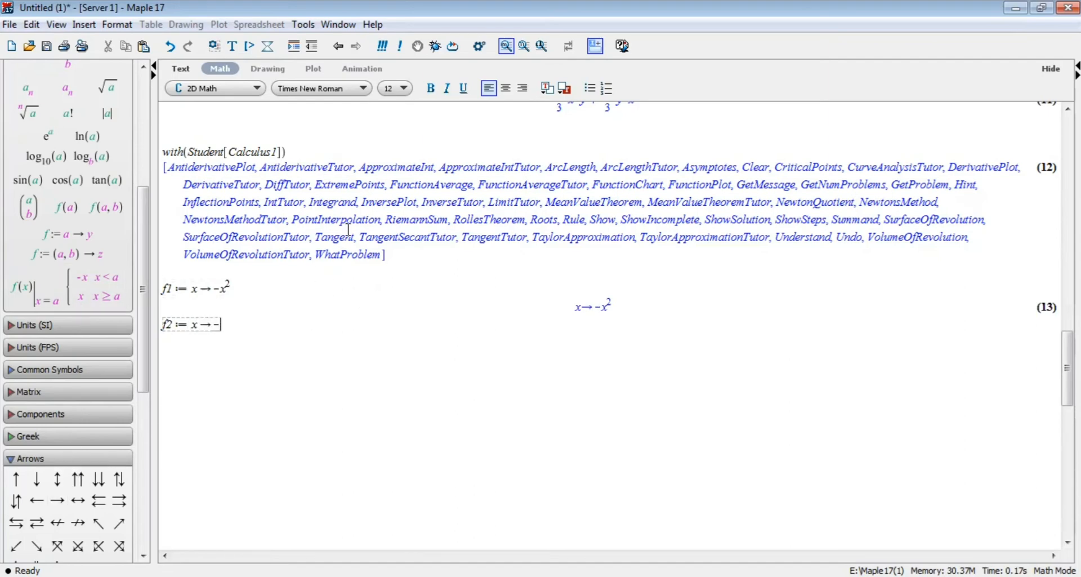
type("2x^2")
key("Return")
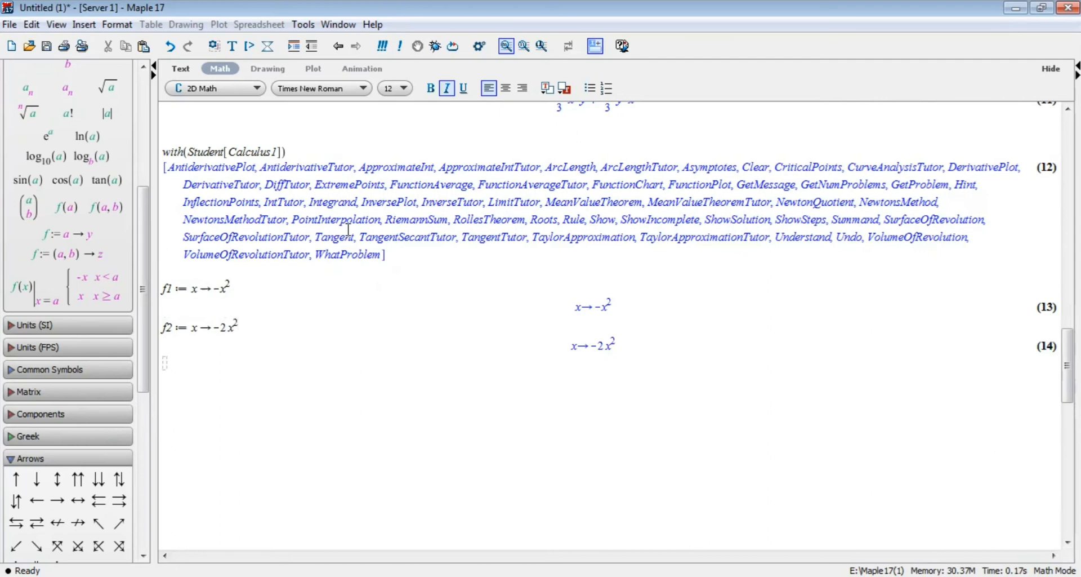
- Plot f1(x) and f2(x) together over x = 0..2 with color = [red, blue] below the function definitions
type("plot([f1(x)")
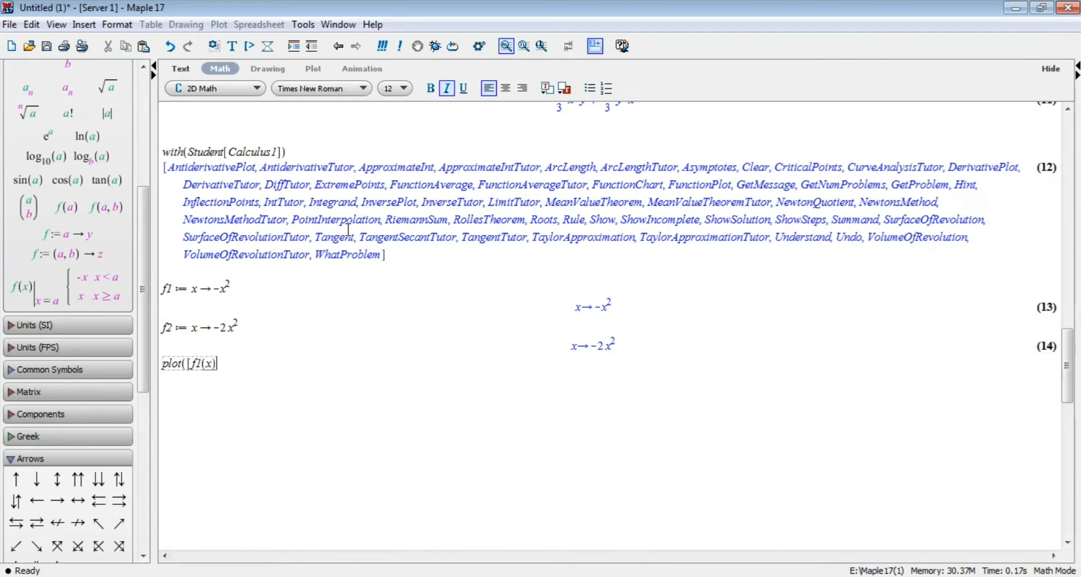
type(",f2(x)]")
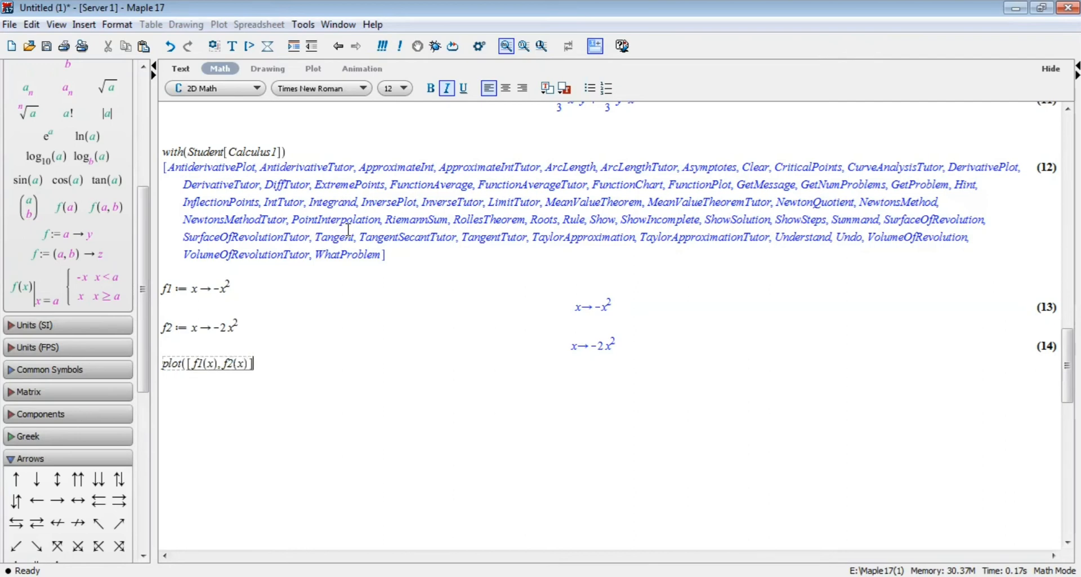
type(", x=0")
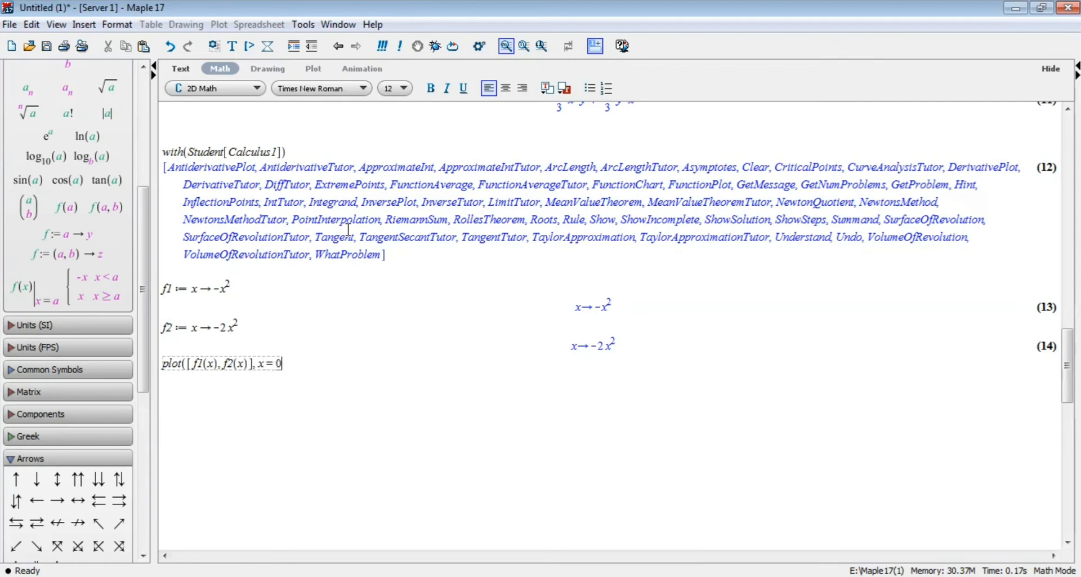
type("..2,color")
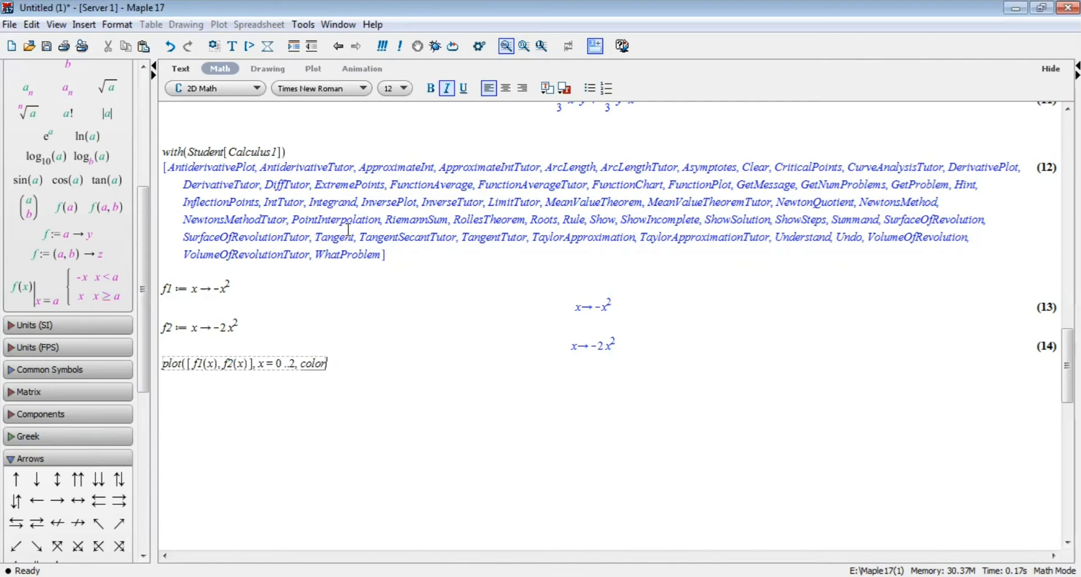
type("=[red, blue")
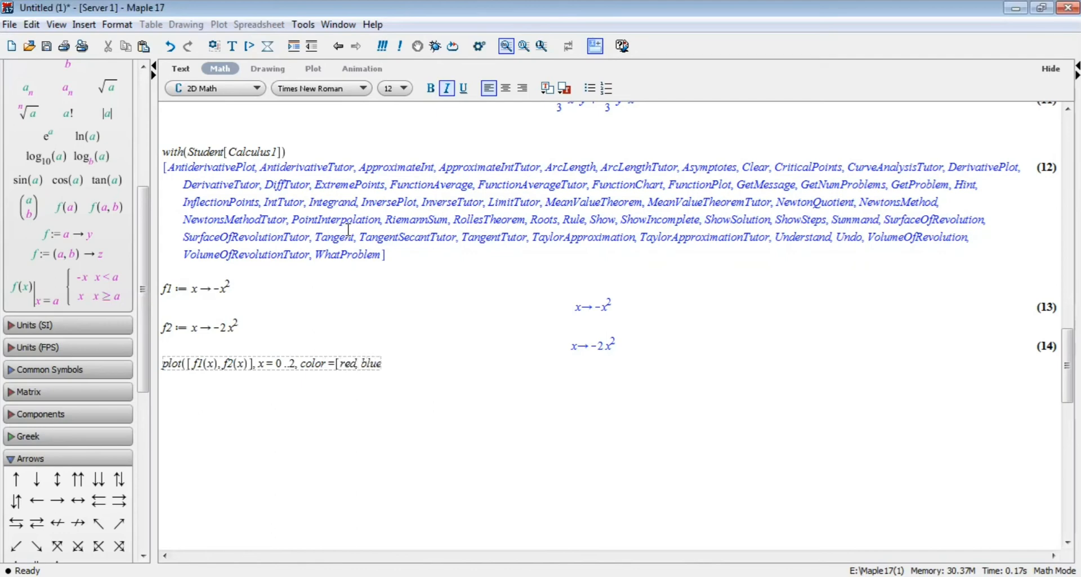
type(")")
key("BackSpace")
type("])")
key("Return")
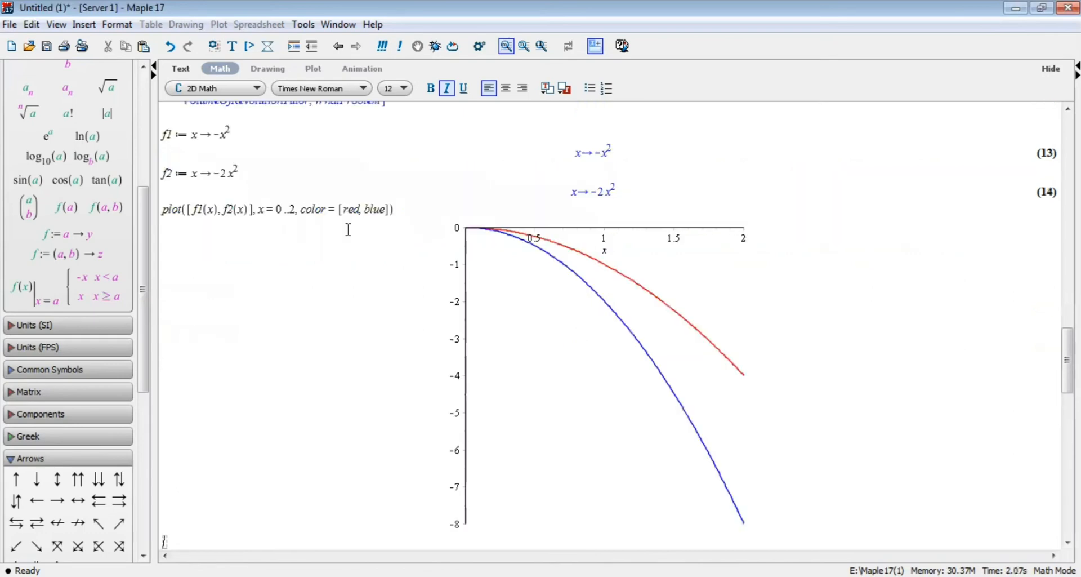
- Switch to the Word lesson and review Contoh 6.2 and section G's VolumeOfRevolution syntax with its axis, output and title options
scroll(349, 230, "down", 5)
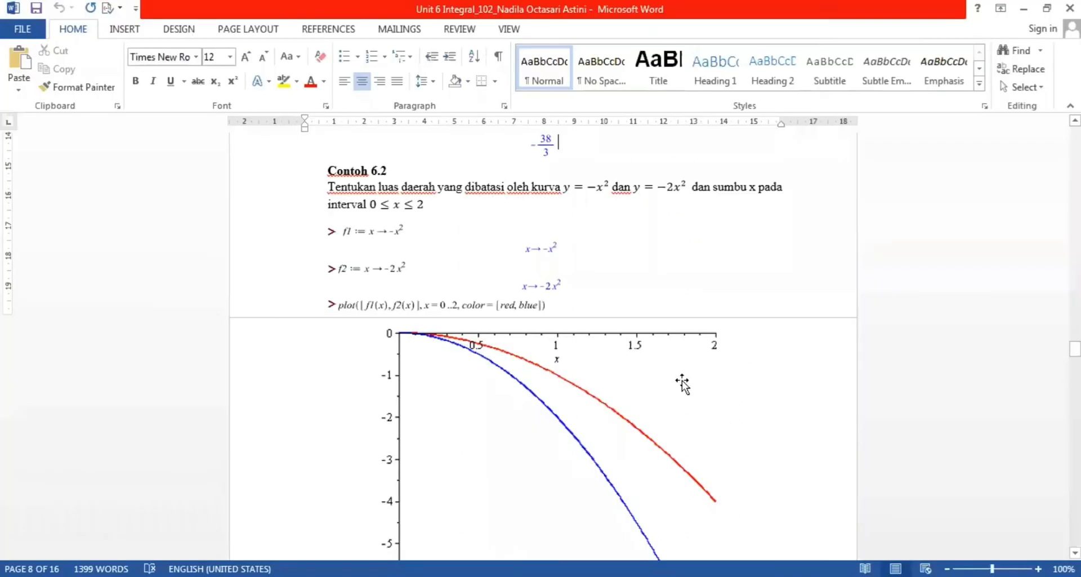
key("Down")
key("Down")
key("Down")
key("Down")
key("Down")
key("Down")
key("Down")
key("Down")
key("Down")
key("Down")
key("Down")
key("Down")
key("Down")
key("Down")
key("Down")
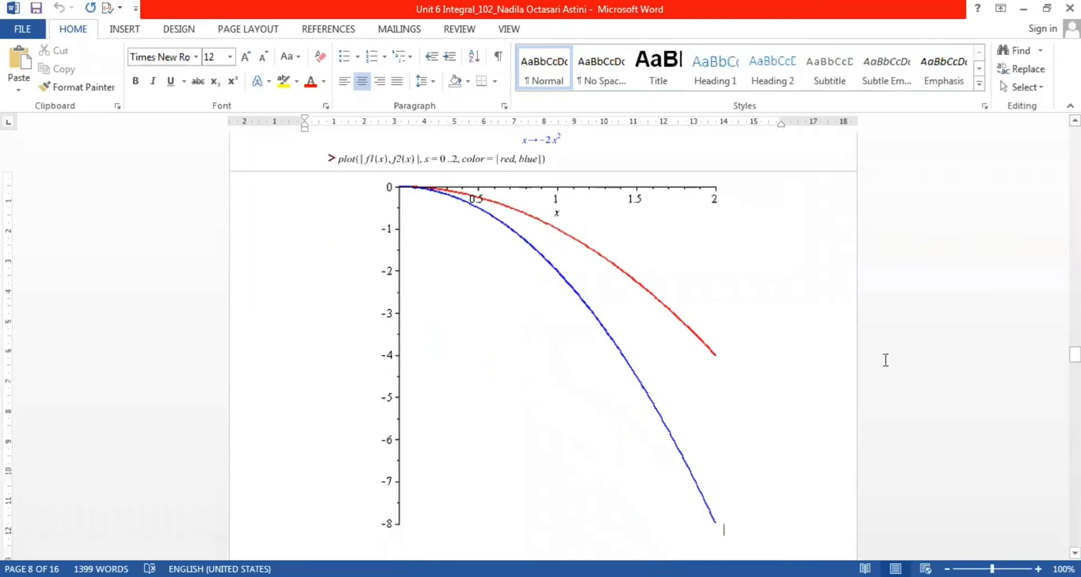
key("Down")
key("Down")
key("Down")
key("Down")
key("Down")
key("Down")
key("Down")
key("Down")
key("Down")
key("Down")
key("Down")
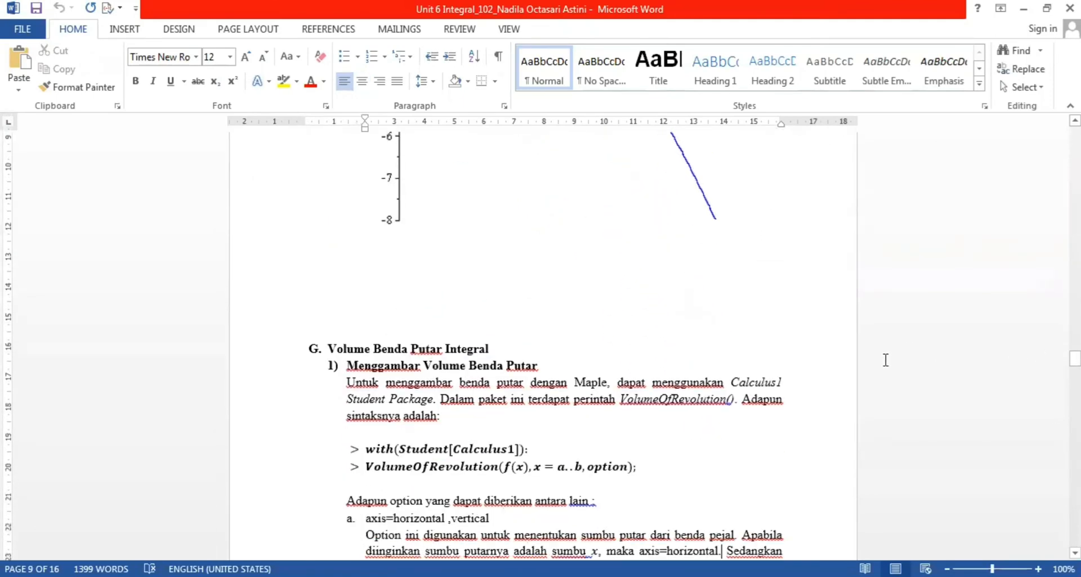
key("Down")
key("Down")
key("Down")
key("Down")
key("Down")
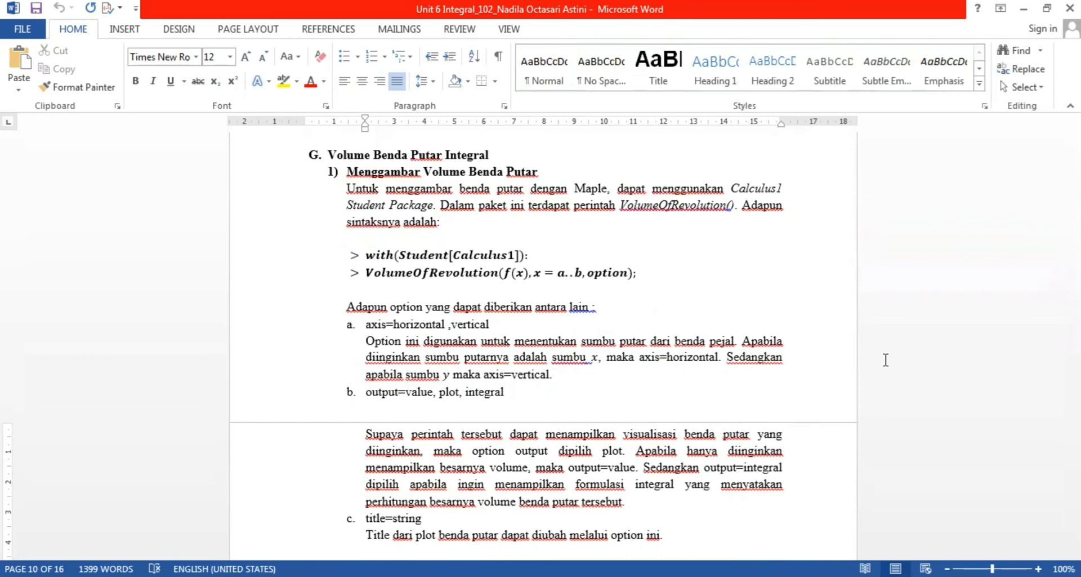
scroll(886, 359, "down", 2)
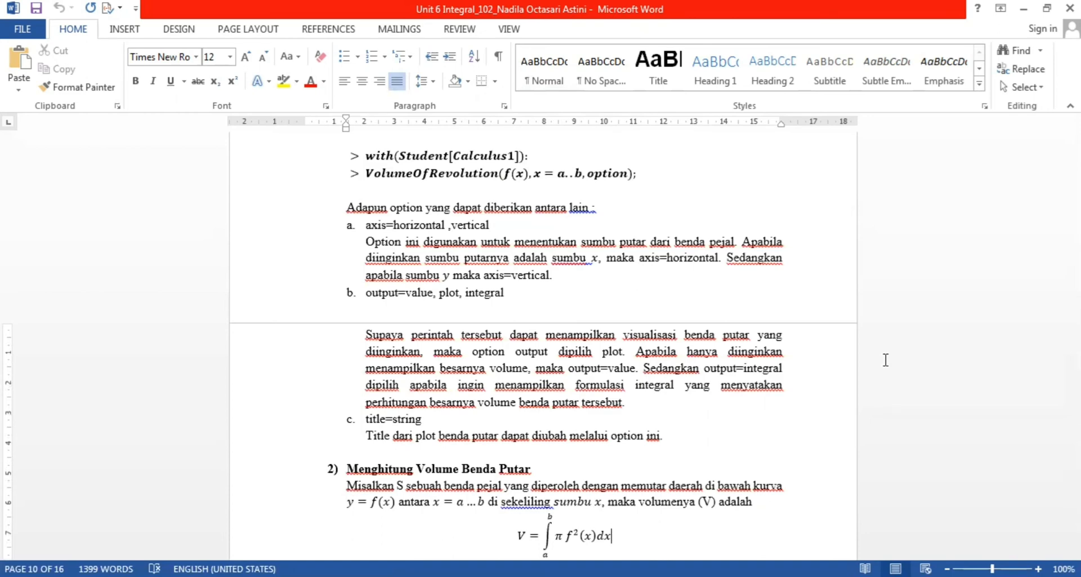
scroll(886, 360, "down", 1)
scroll(886, 359, "down", 5)
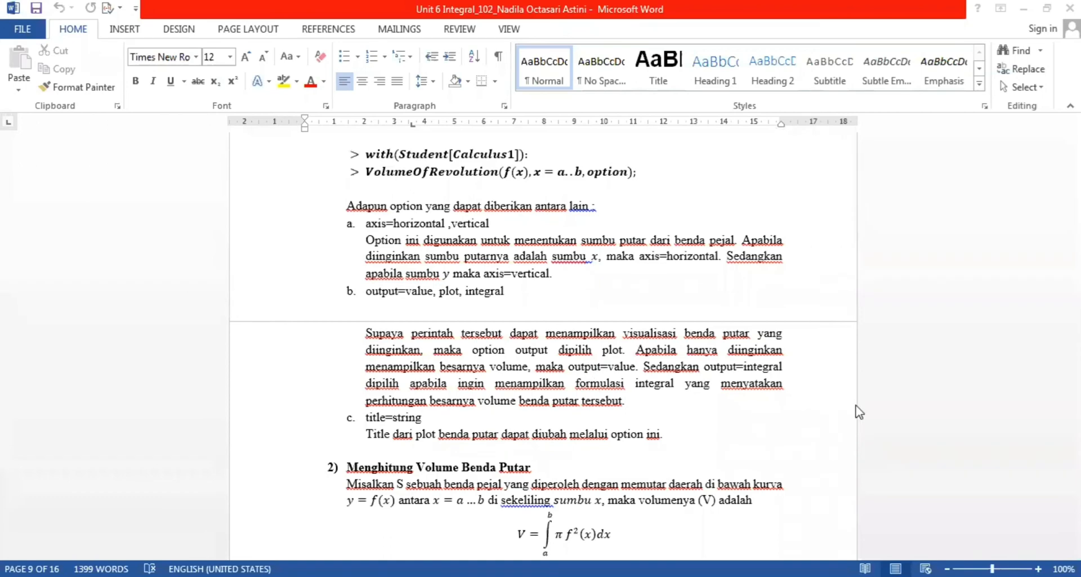
- Read the lesson's formulas for the volume of a solid of revolution, including solids bounded by two curves
left_click(636, 446)
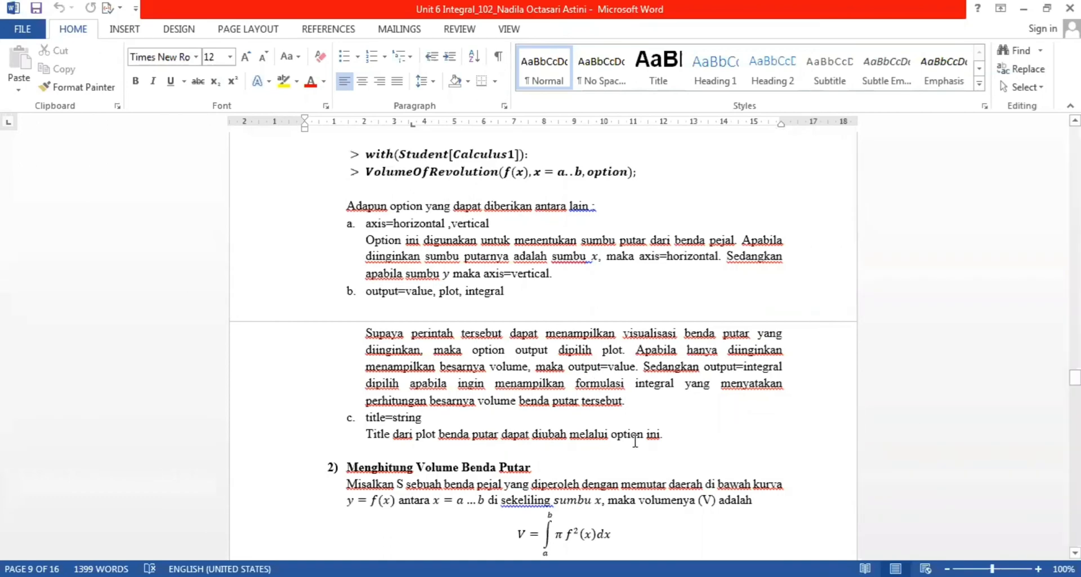
scroll(636, 446, "down", 3)
key("Down")
key("Down")
key("Down")
key("Down")
key("Down")
key("Down")
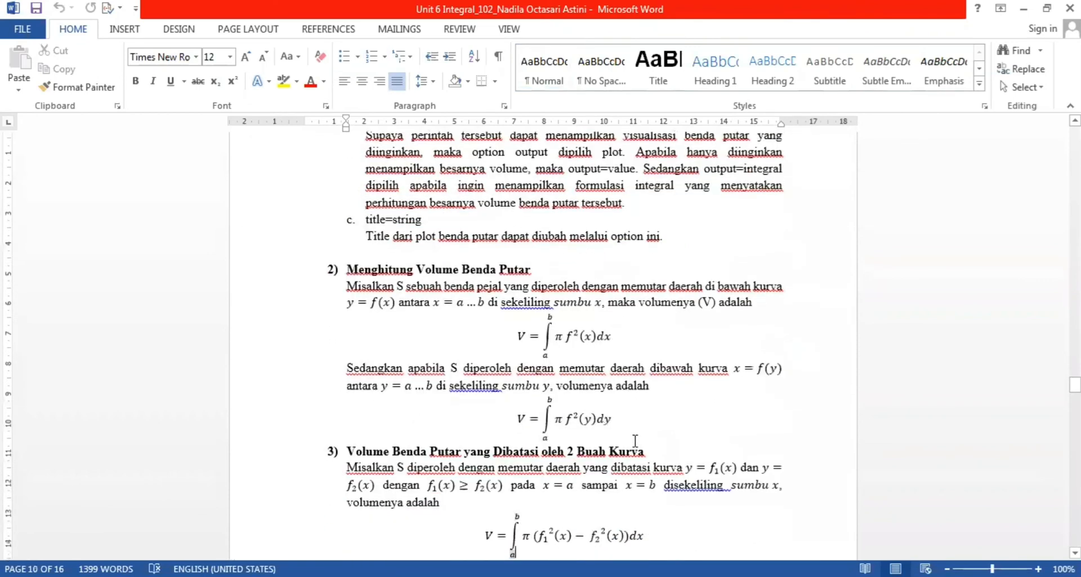
key("Down")
key("Down")
key("Down")
key("Down")
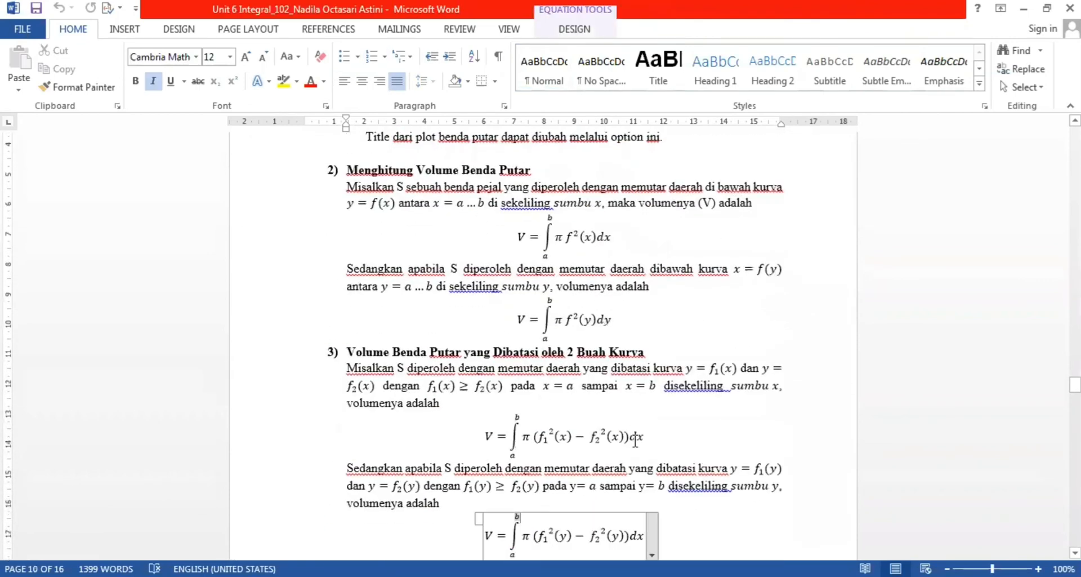
key("Down")
key("Down")
key("Down")
key("Down")
key("Down")
key("Down")
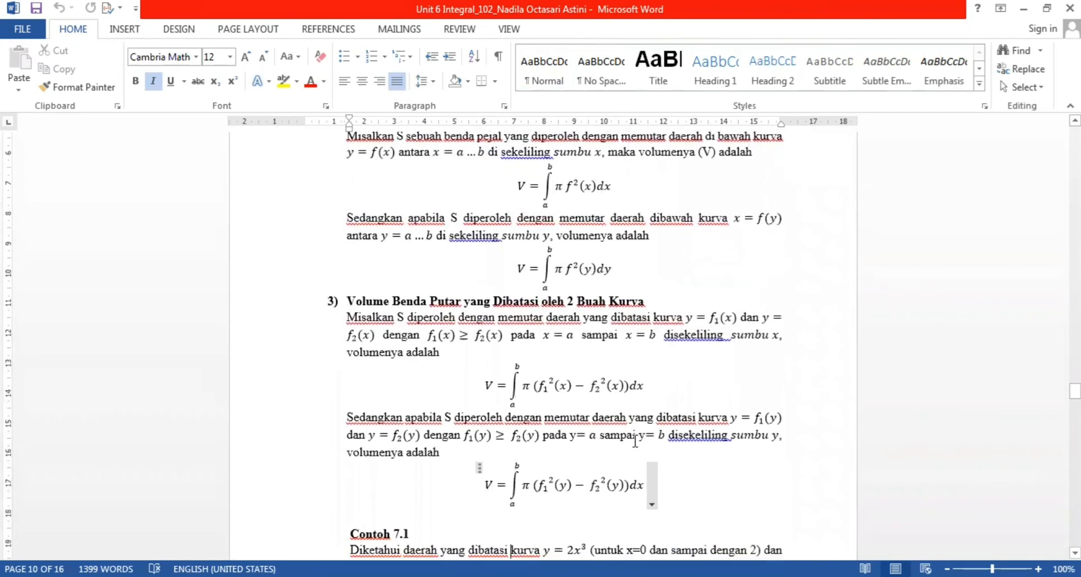
- Examine Contoh 7.1, its Maple commands and the plot of y = 2x^3 revolved about the x-axis
key("Down")
key("Down")
key("Down")
key("Down")
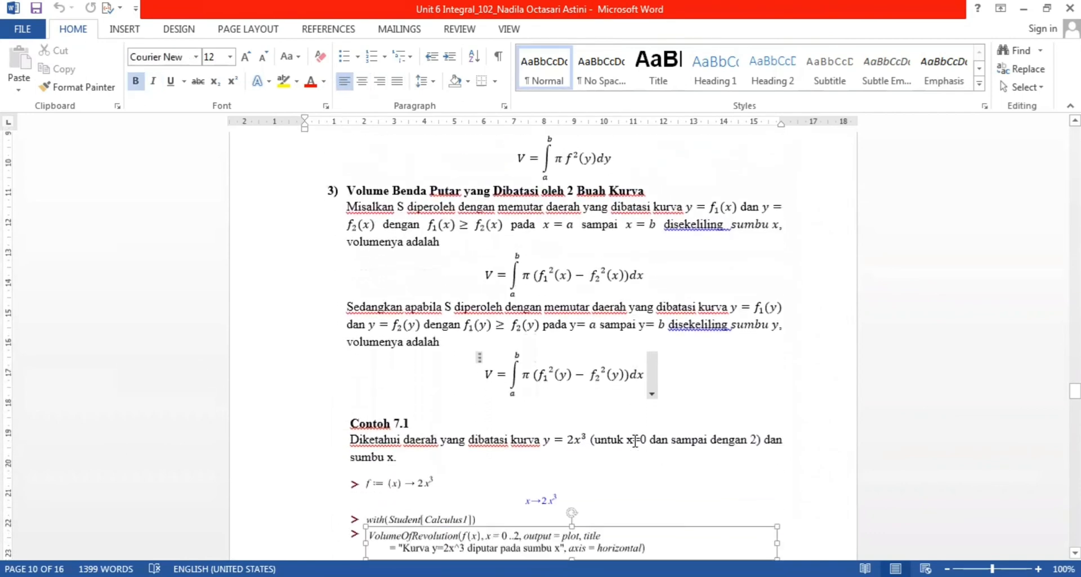
key("Down")
key("Down")
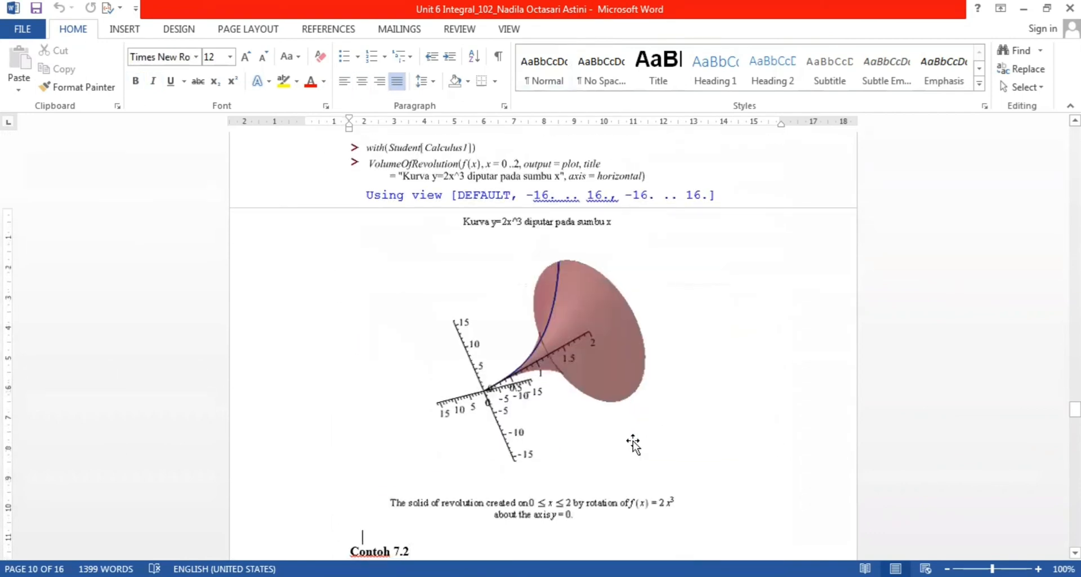
key("Up")
key("Up")
key("Up")
key("Up")
key("Up")
key("Up")
key("Up")
key("Up")
key("Up")
key("Up")
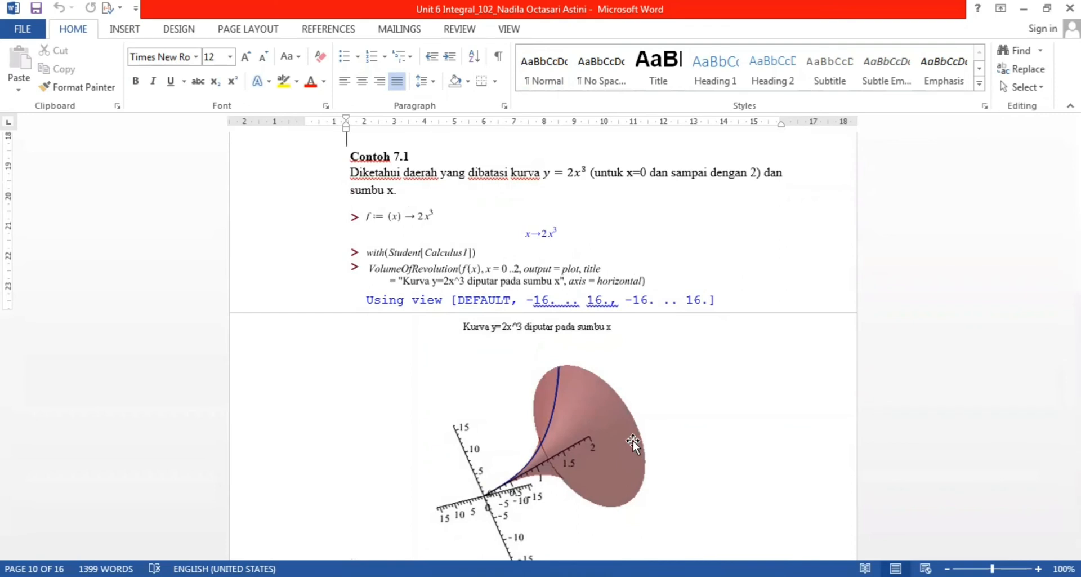
key("Down")
key("Down")
key("Down")
key("Down")
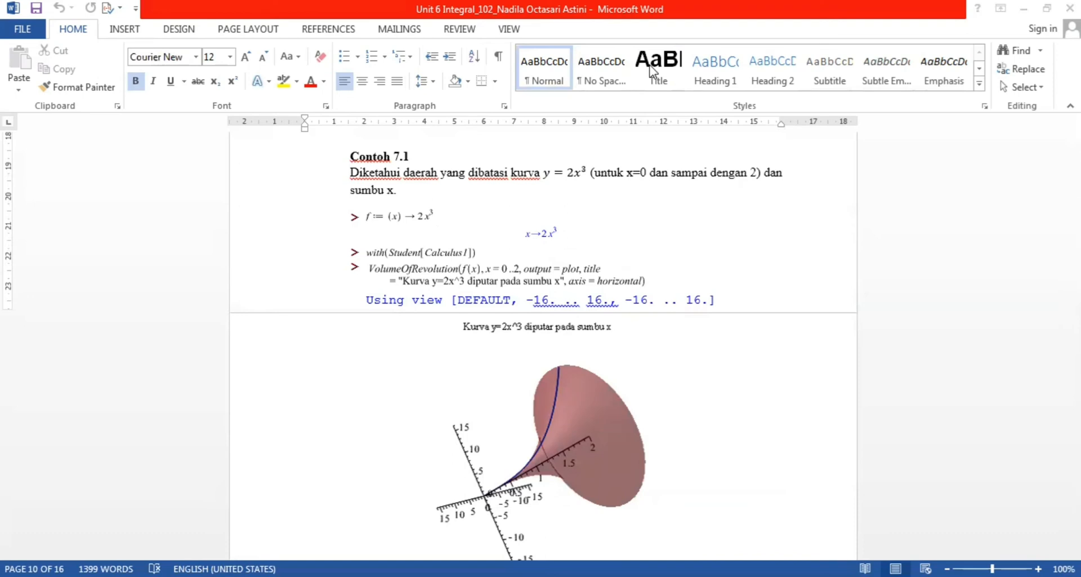
- Switch to the blank Maple worksheet and load the Student[Calculus1] package
key("alt+Tab")
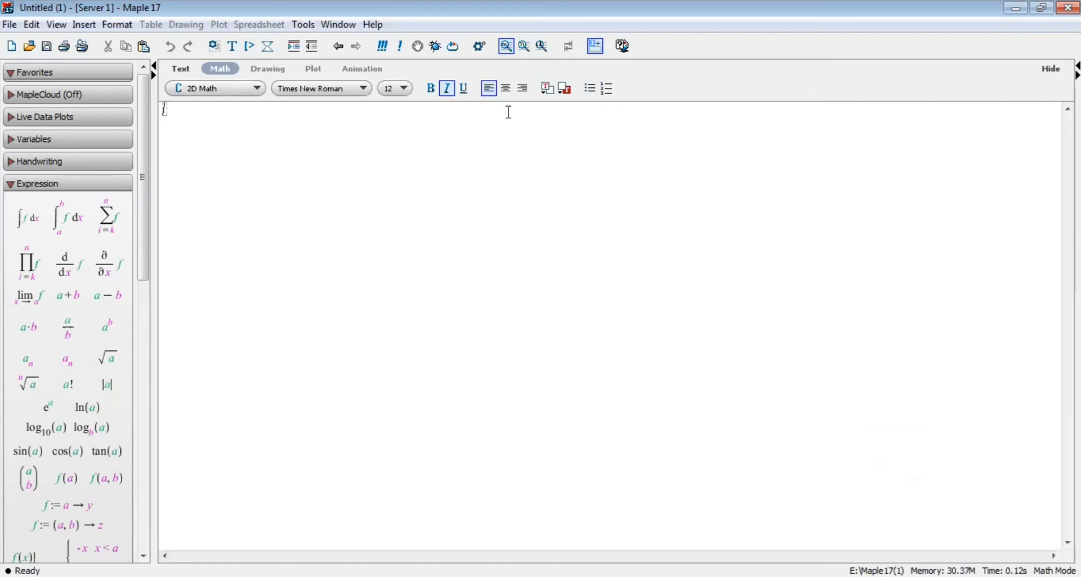
key("Return")
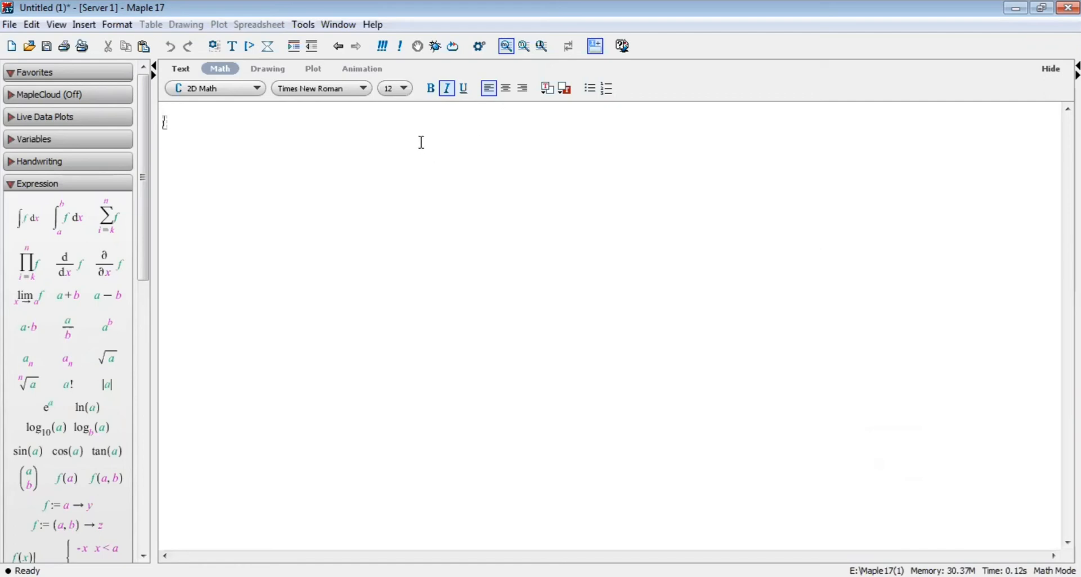
type("with(Student")
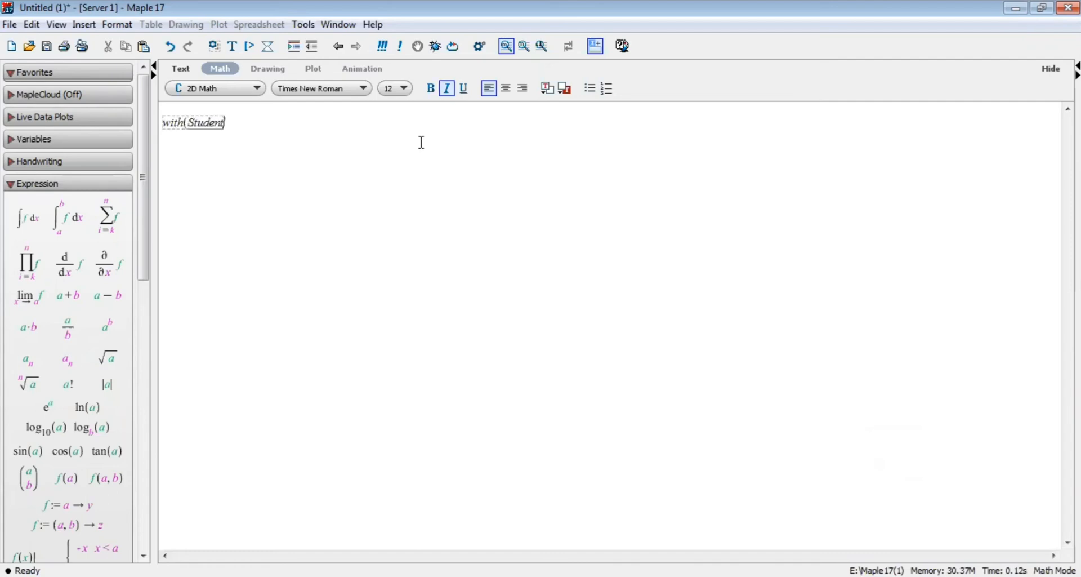
type("[Calculus1")
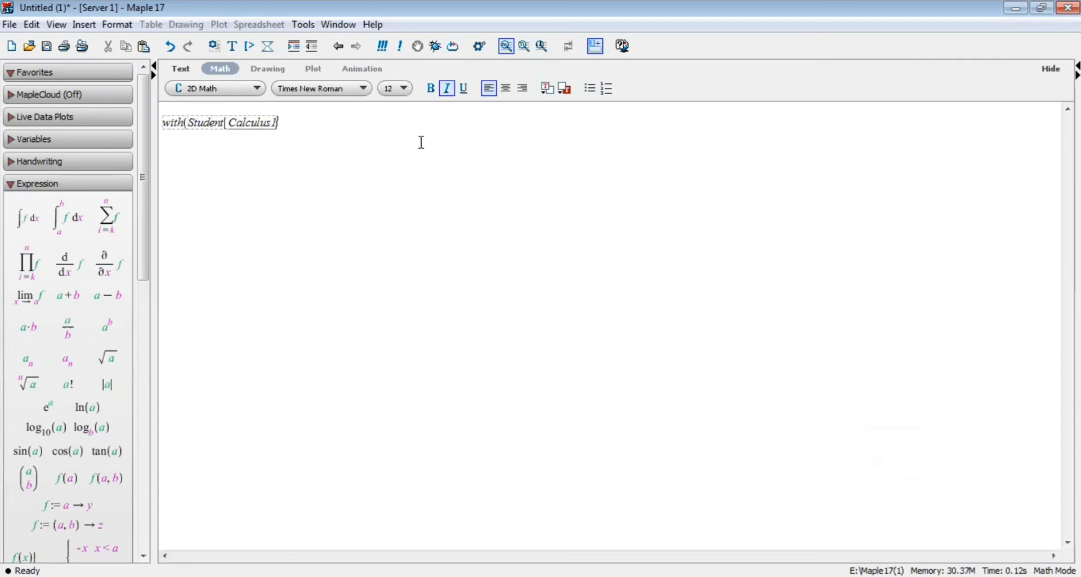
type("])")
key("Return")
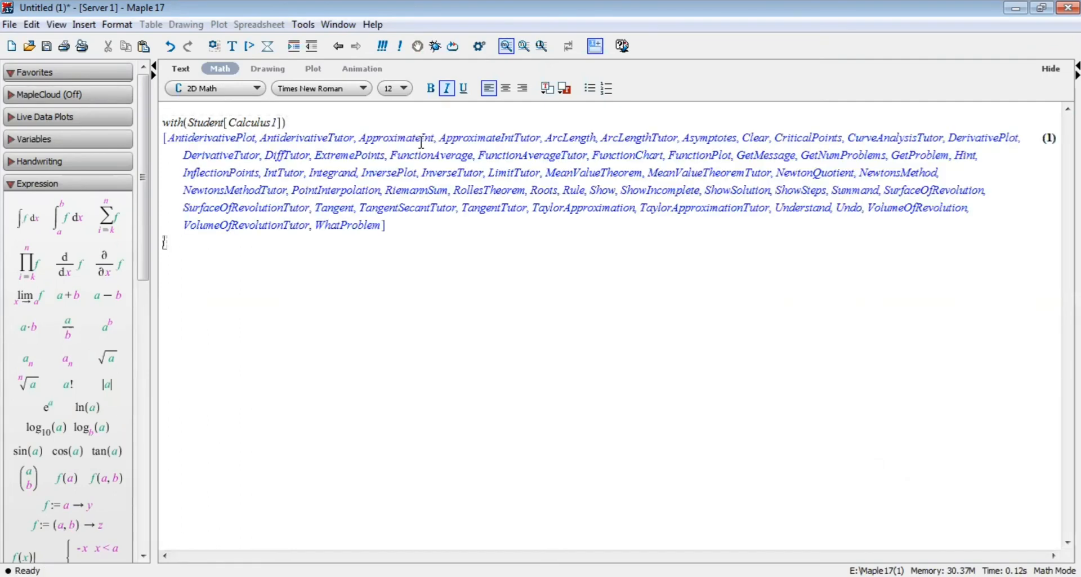
- Define the function f := x → 2x^3 below the package's command list
type("f:= x")
scroll(67, 309, "down", 5)
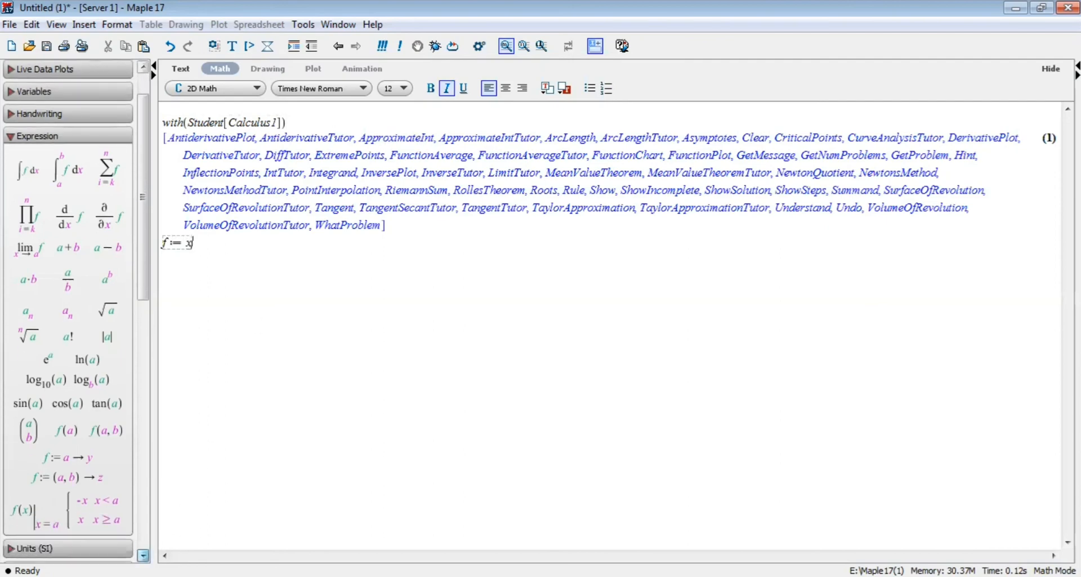
scroll(67, 310, "down", 4)
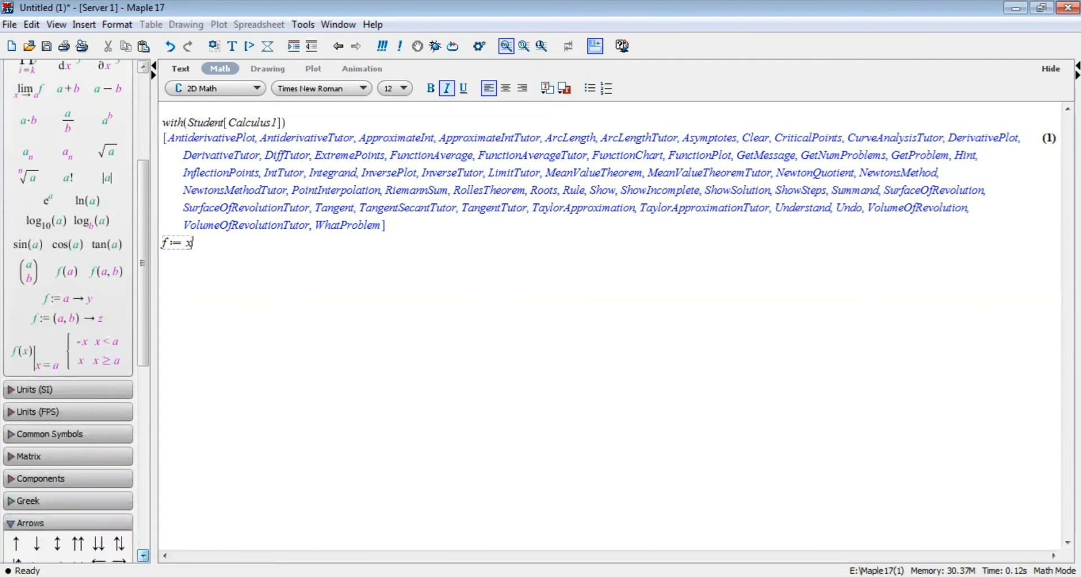
left_click(57, 556)
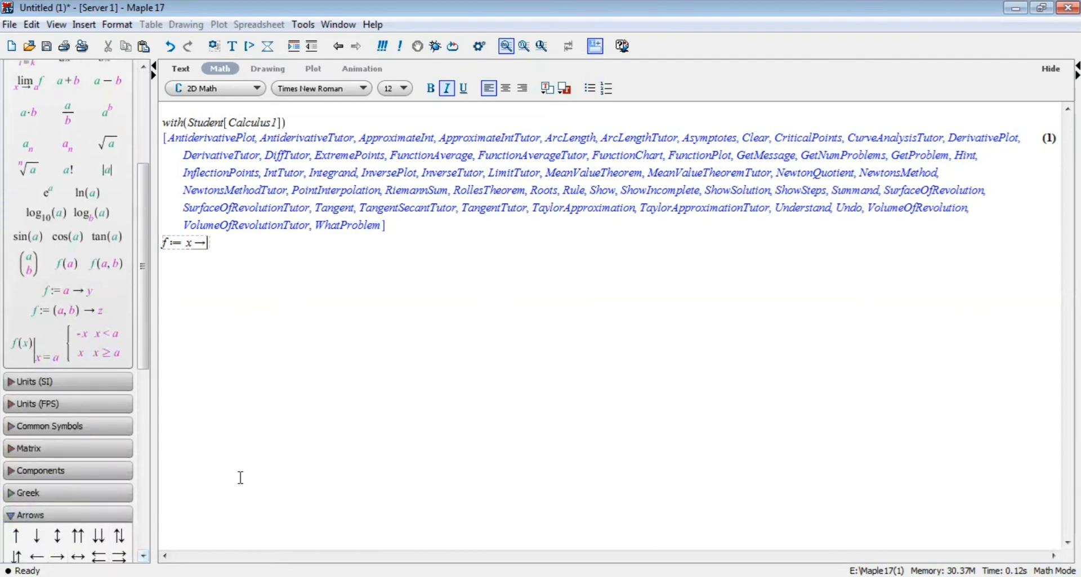
type("2x^3")
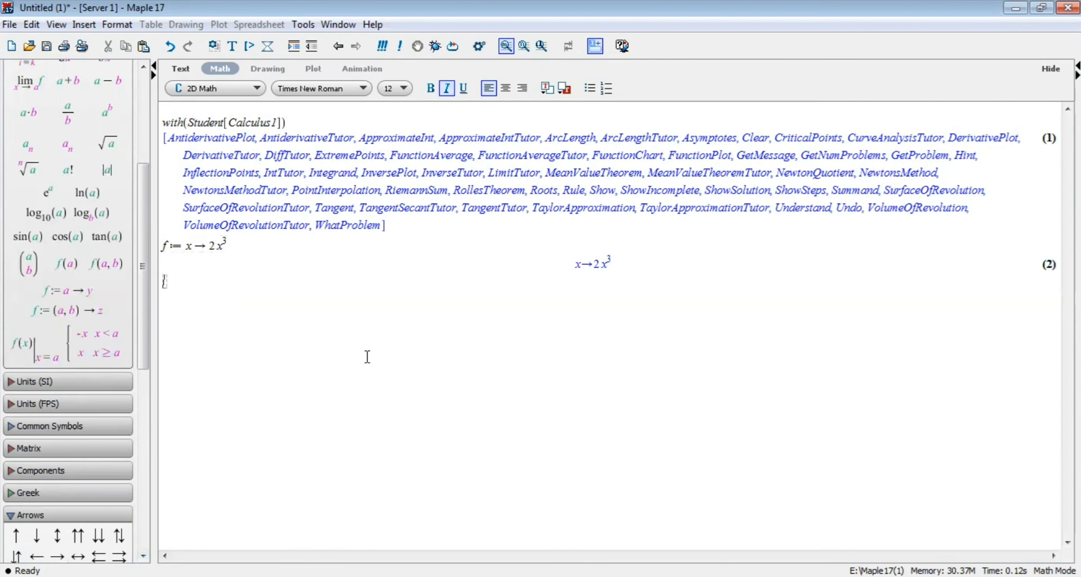
- Begin a VolumeOfRevolution call on f(x) for x = 0 ..2 with output = plot and a title option
type("VolumeOfR")
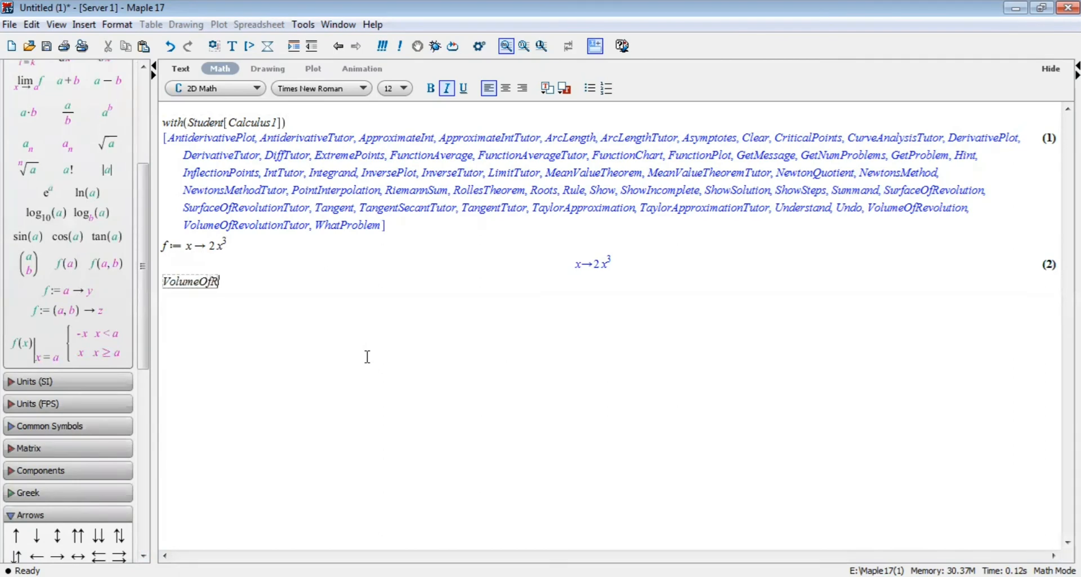
type("evolution")
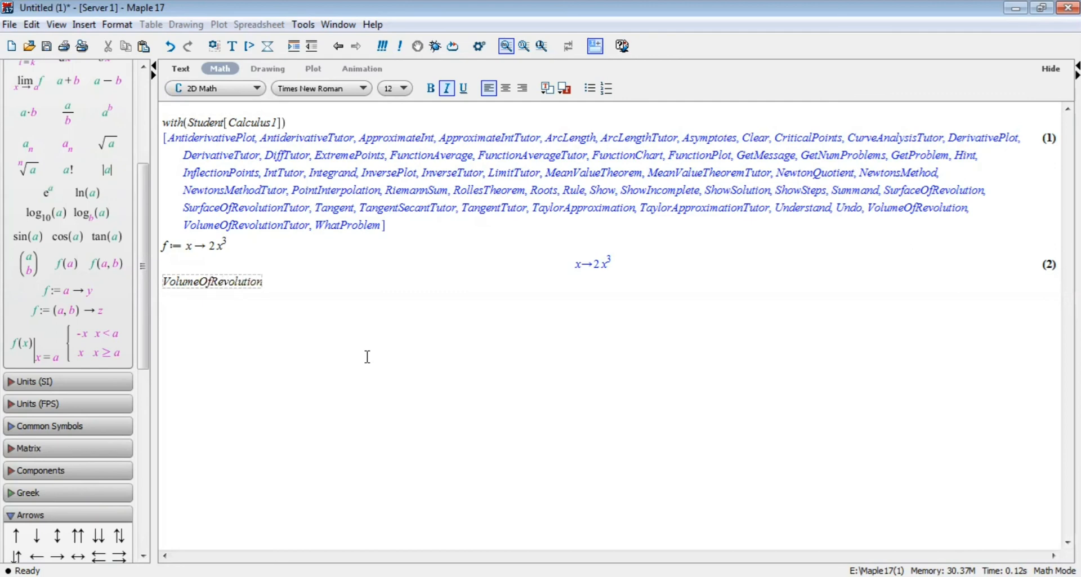
type("(f(x), x = ")
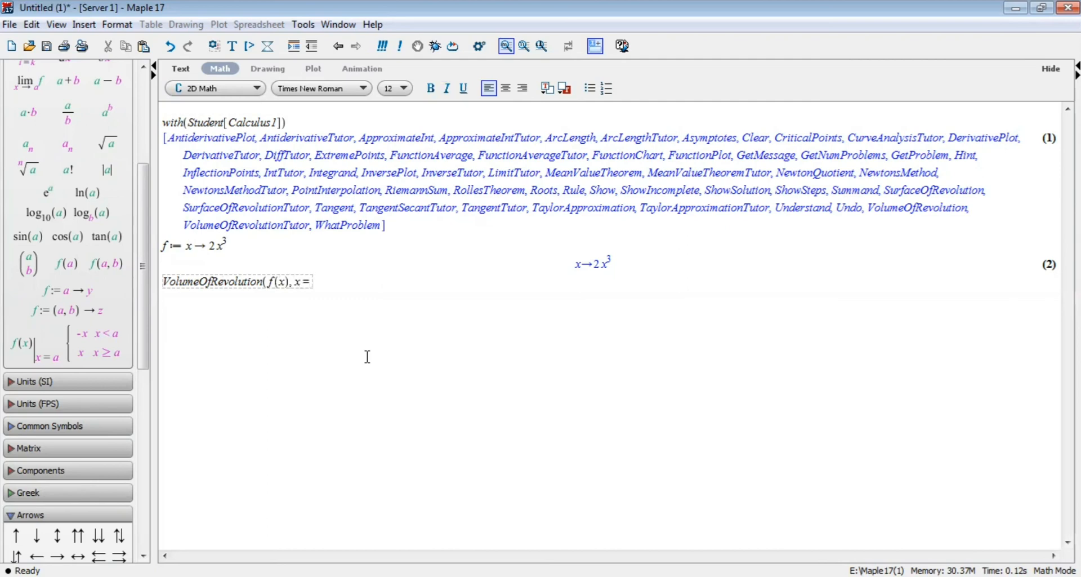
type("0 ..2, out")
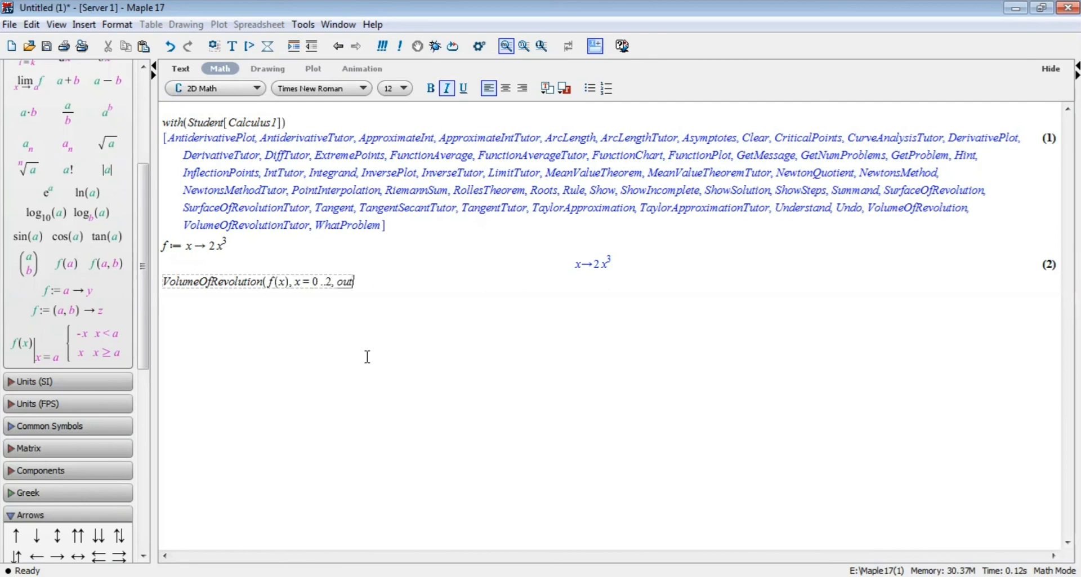
type("put = plot, title ")
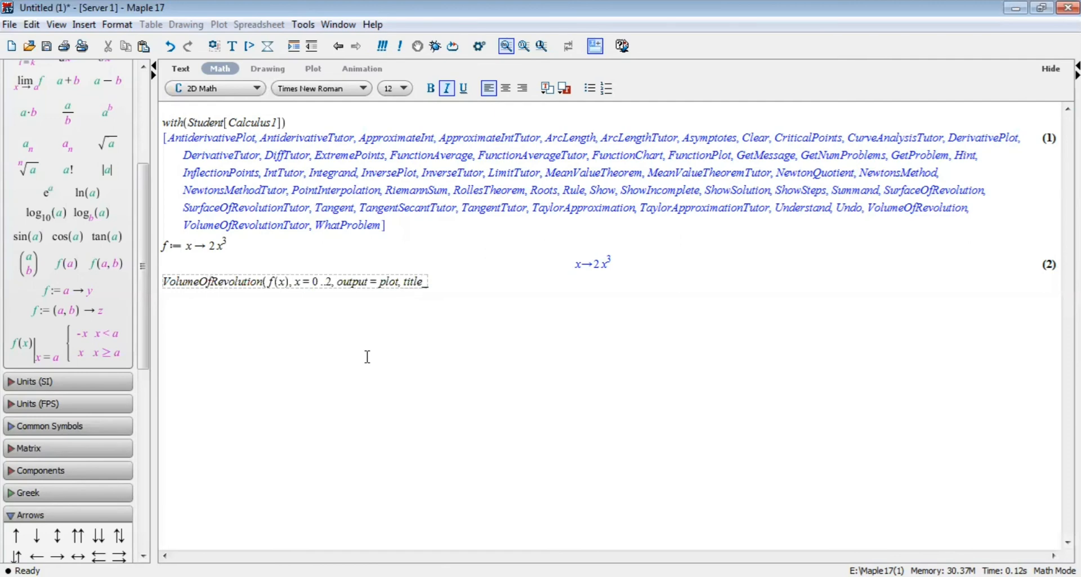
- Complete the call with the title "Kurva y=2x^3 diputar pada sumbu x" and axis = horizontal, and execute it
type("= \"")
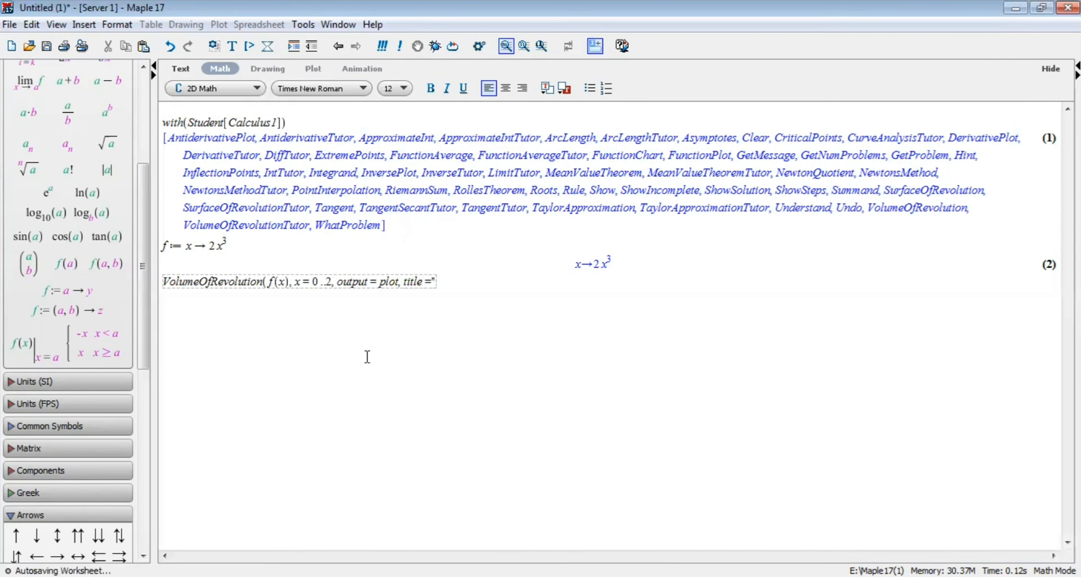
type("Kurva y=2")
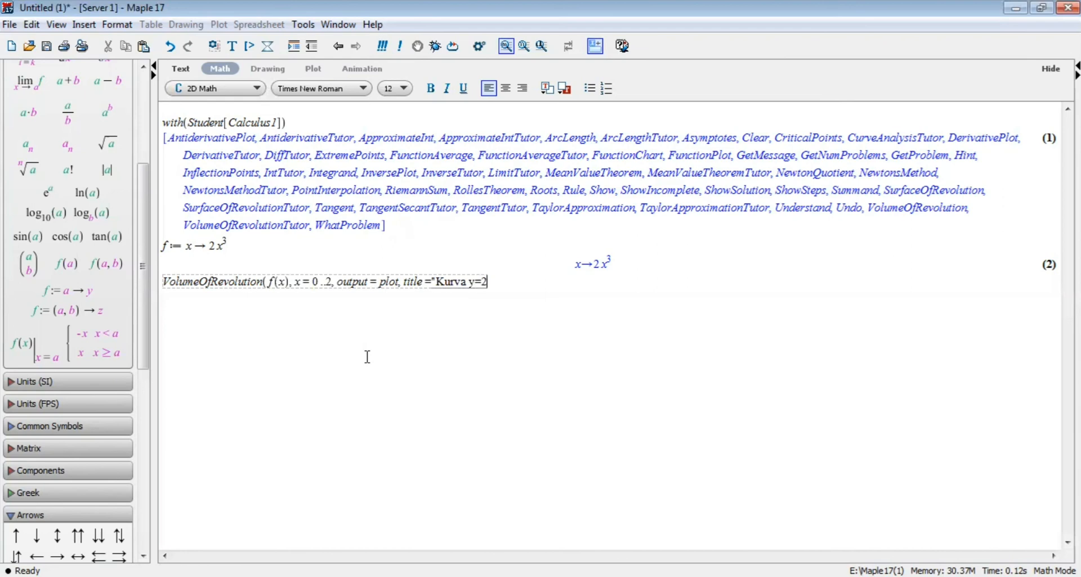
type("x^3 diputar pada sumbu")
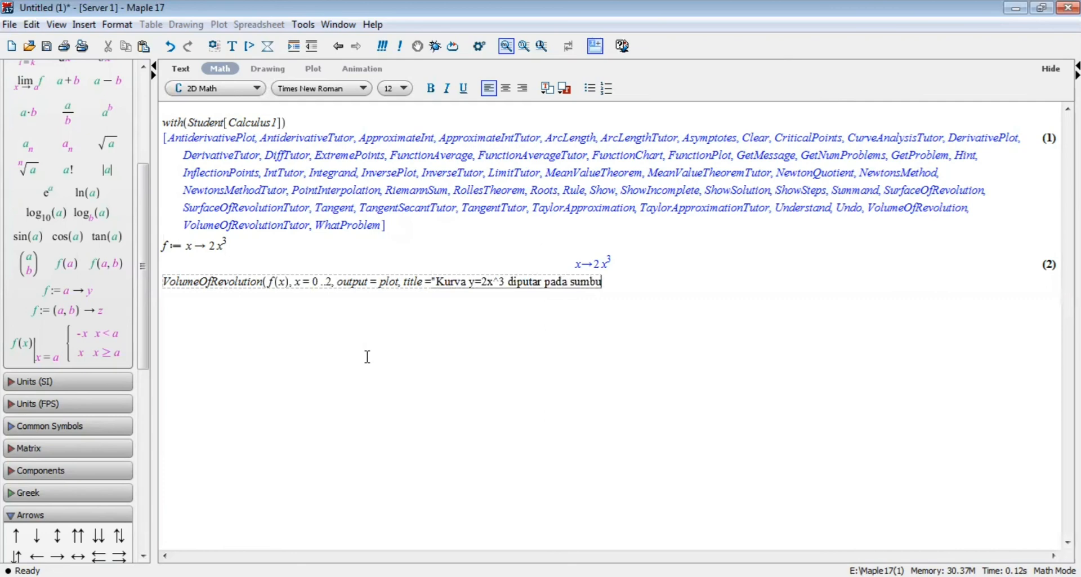
type(" x\"")
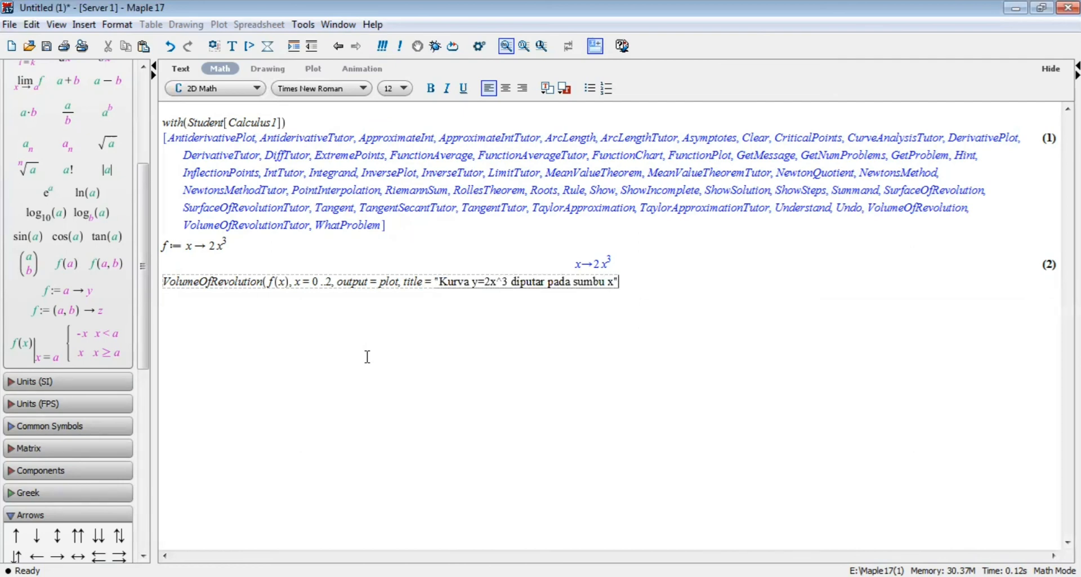
type(", axis ")
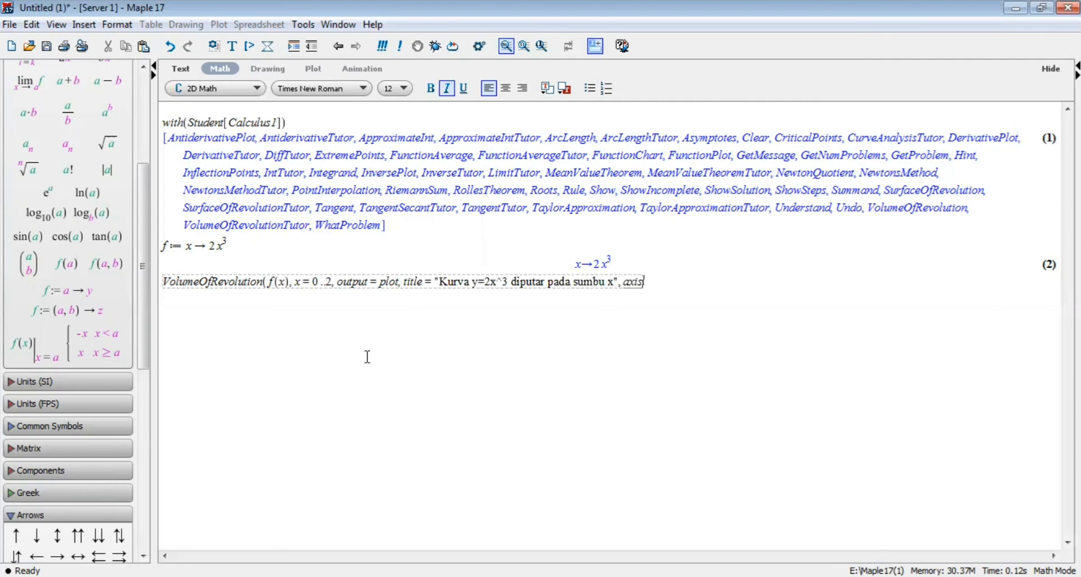
type("= horizontal)")
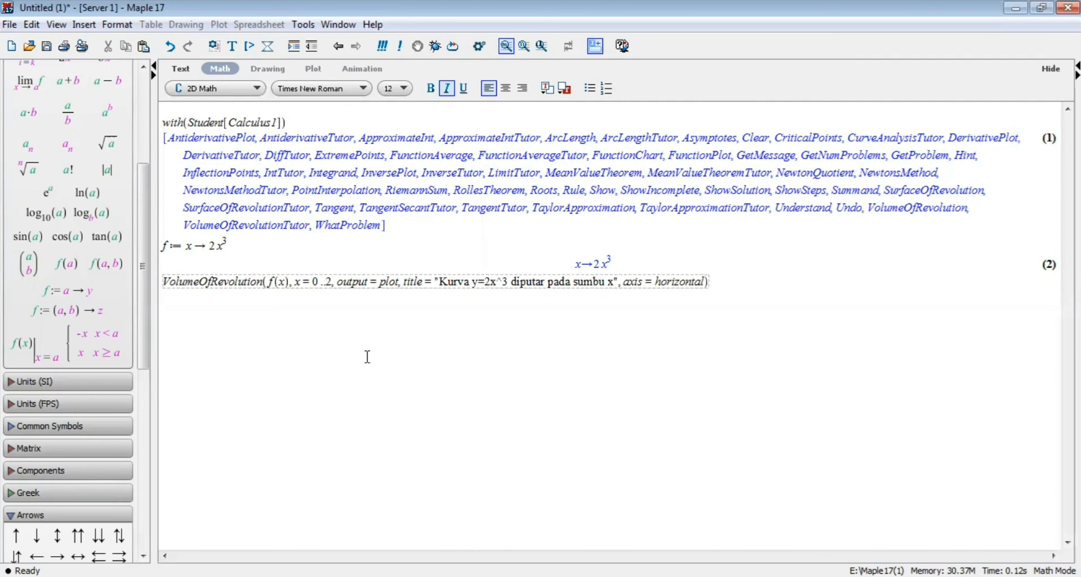
key("Return")
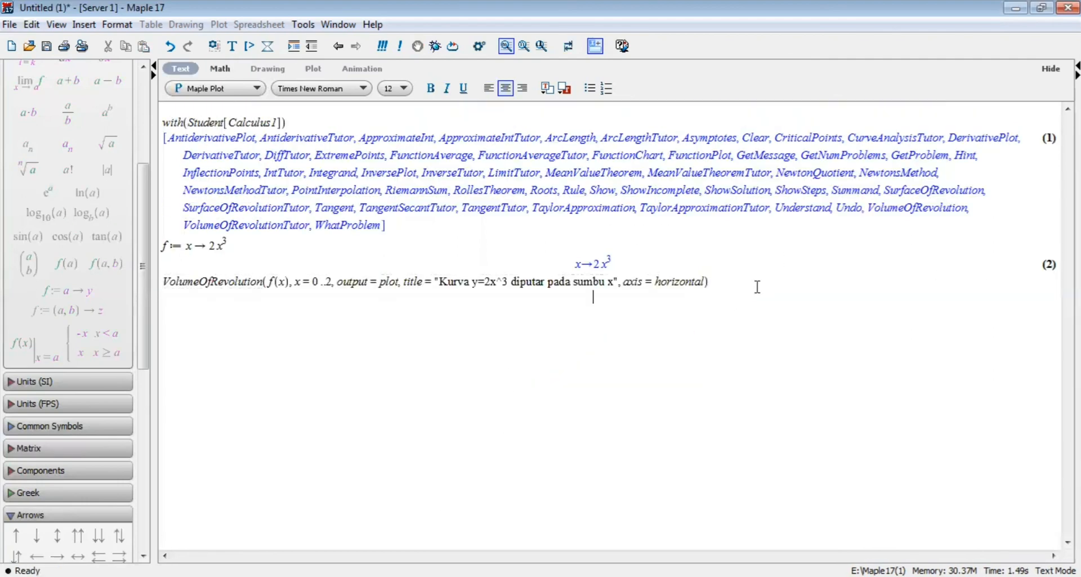
- Rotate the 3-D plot of the solid of revolution slightly, to about ϑ = -120 and φ = 66, and deselect it
left_click(890, 396)
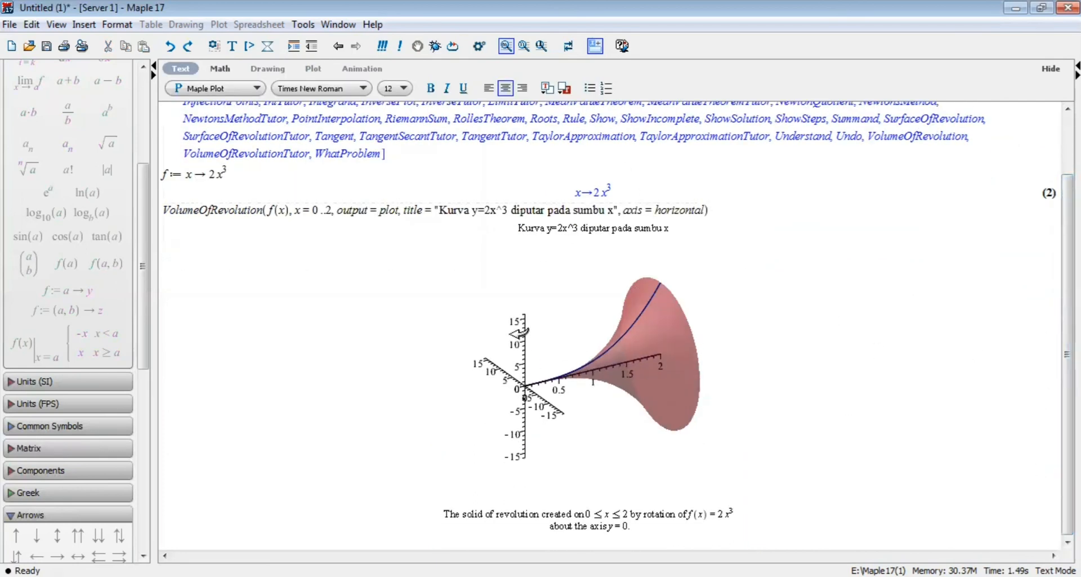
mouse_move(649, 379)
left_mouse_down()
mouse_move(662, 364)
mouse_move(637, 370)
mouse_move(667, 381)
left_mouse_up()
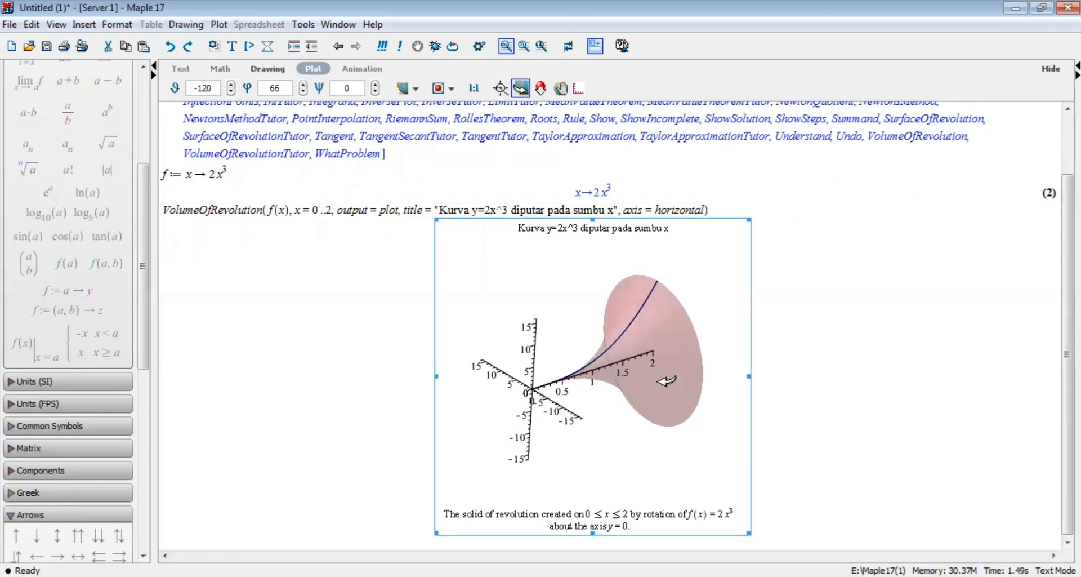
left_click(866, 374)
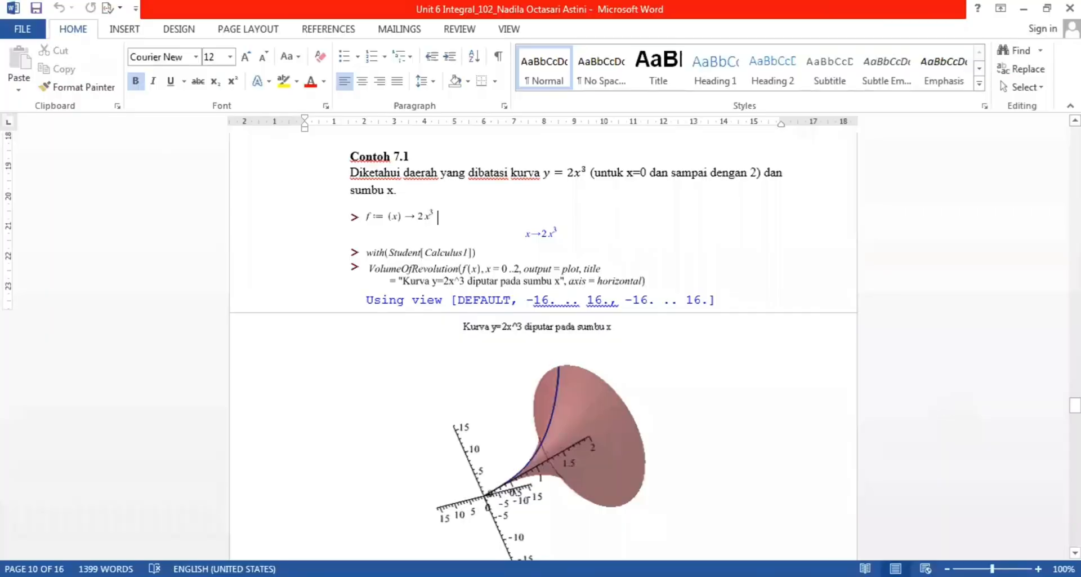
- Switch back to the Word lesson and go on to Contoh 7.2 about revolving y = 2x − x^2
scroll(543, 345, "down", 2)
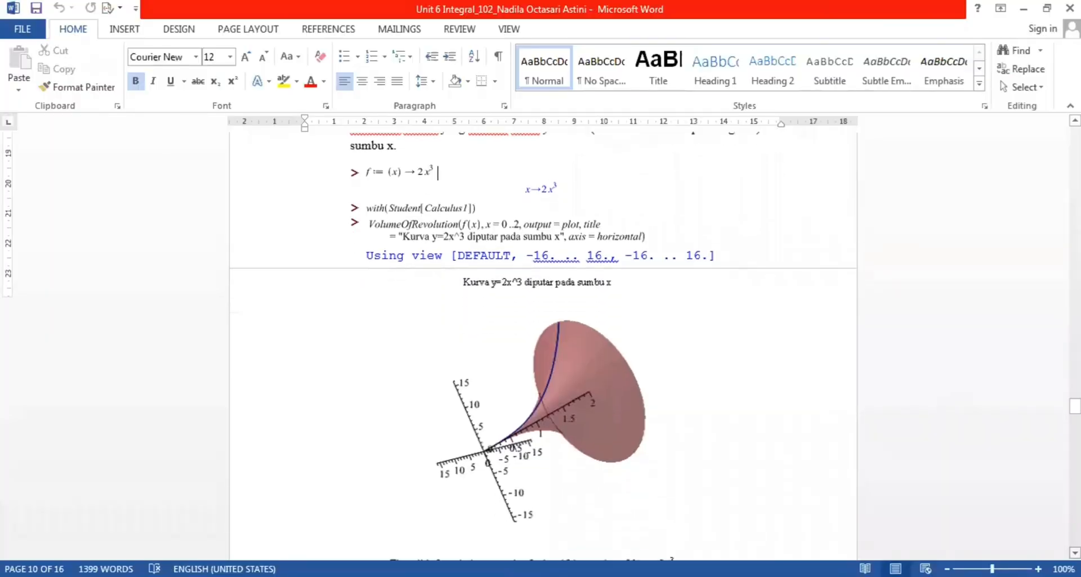
scroll(543, 345, "down", 2)
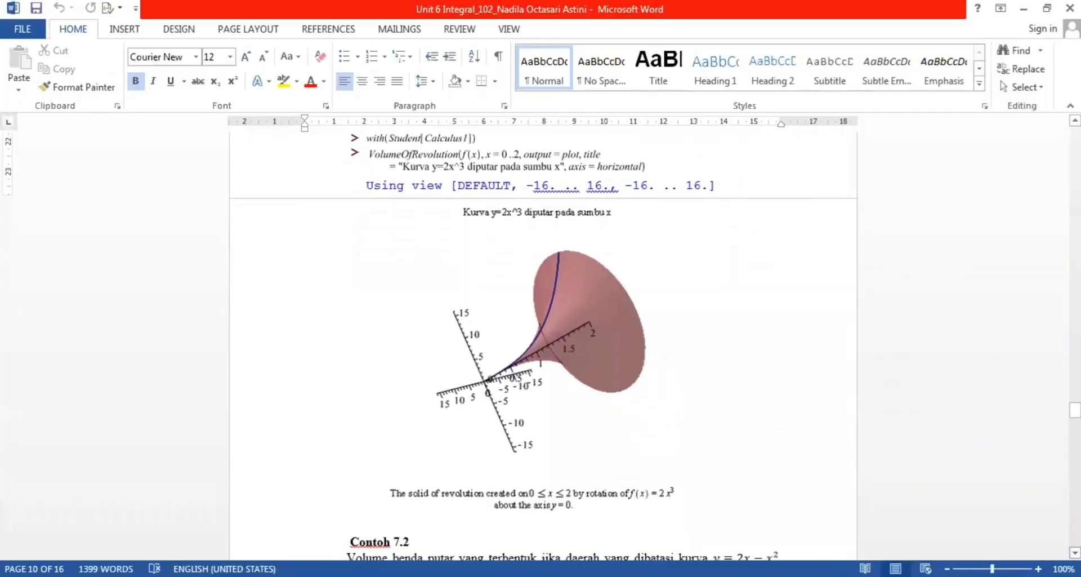
scroll(544, 345, "down", 4)
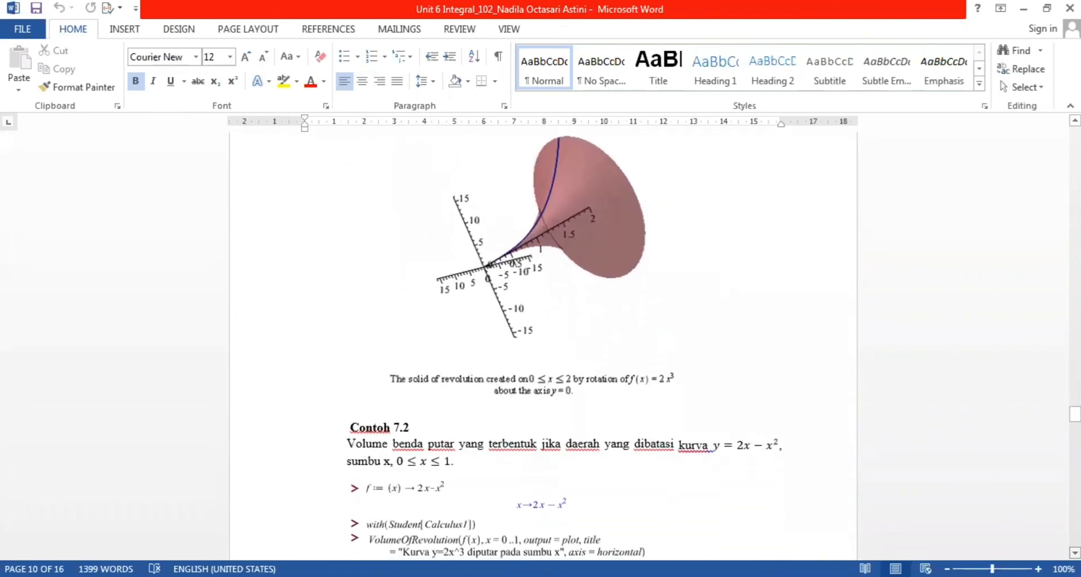